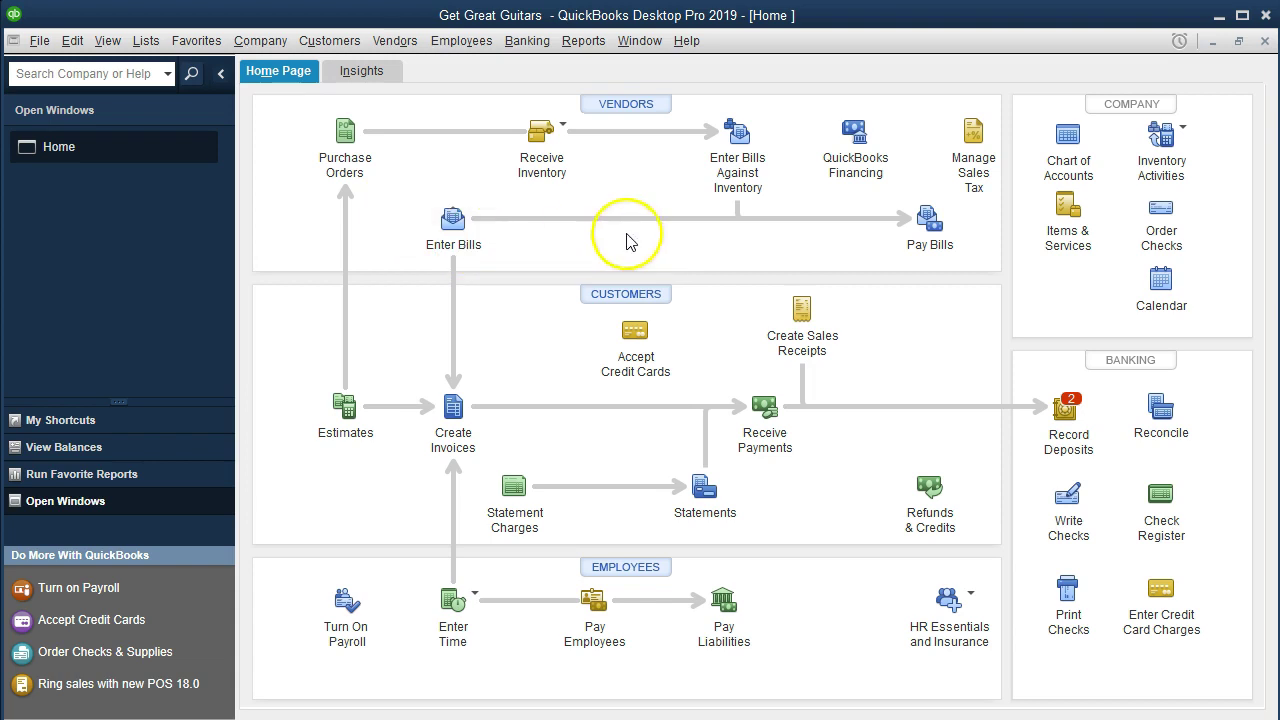
left_click(878, 236)
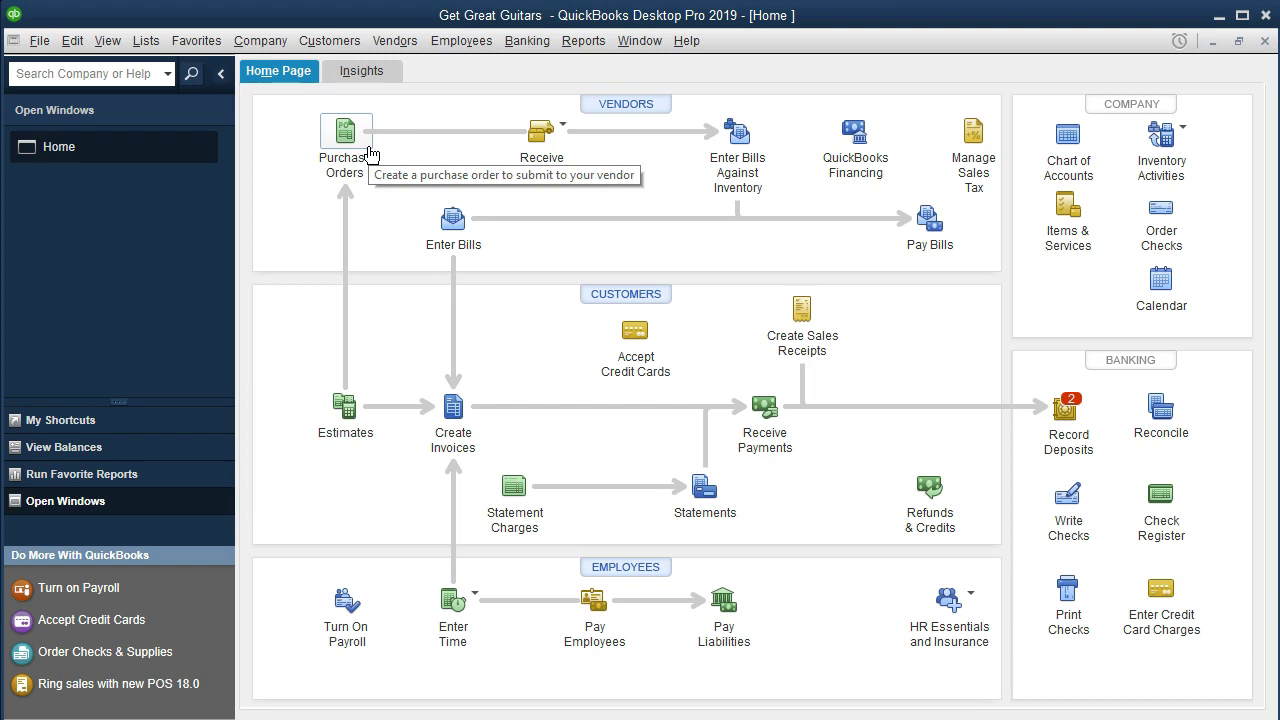
left_click(563, 128)
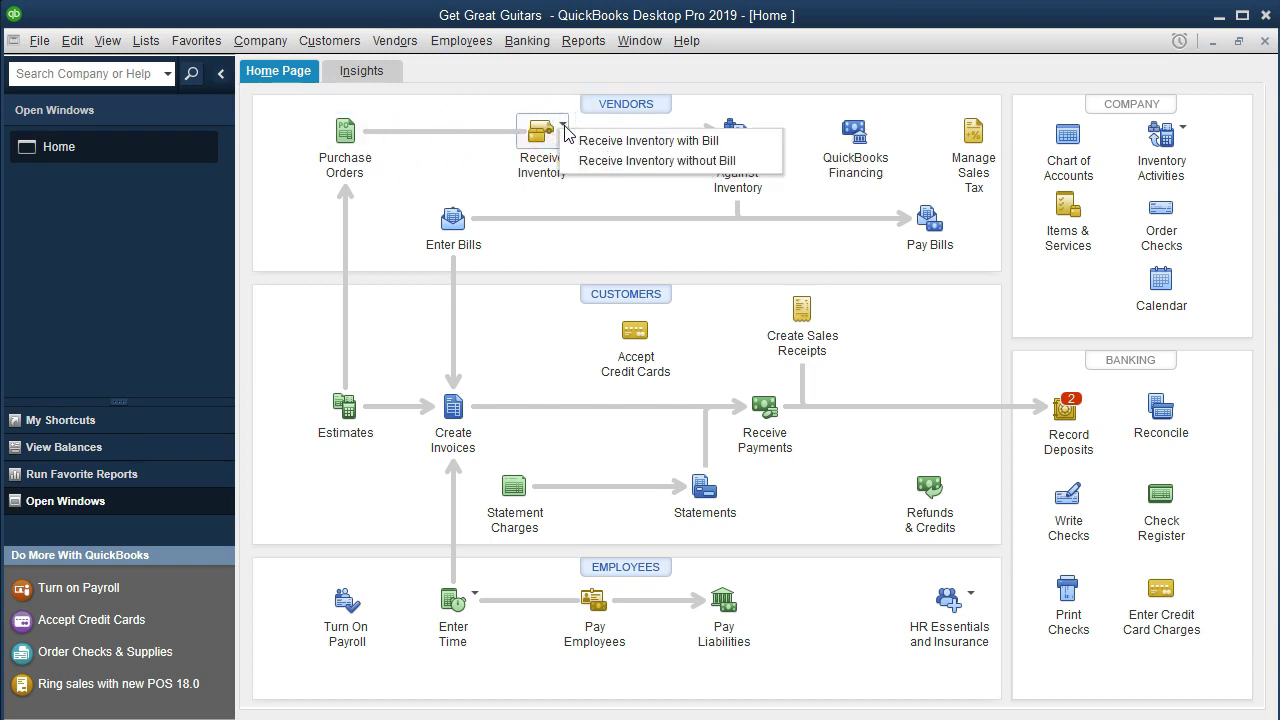
left_click(652, 140)
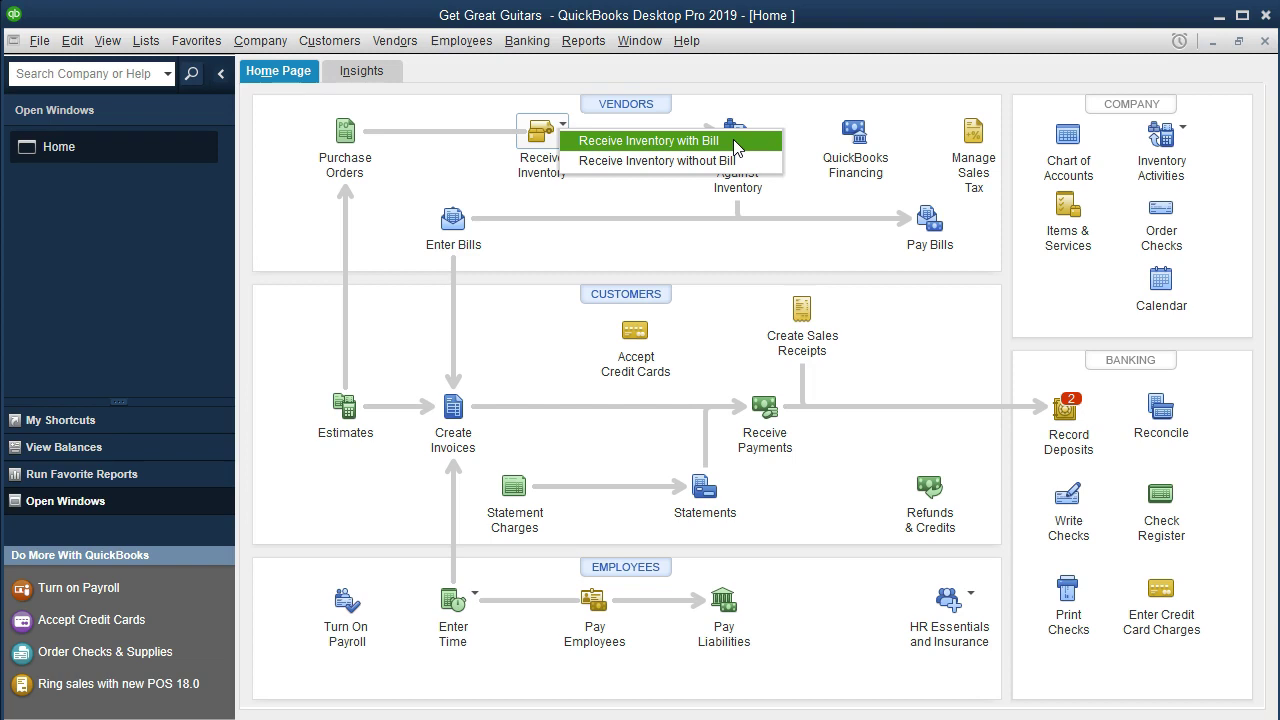
left_click(835, 261)
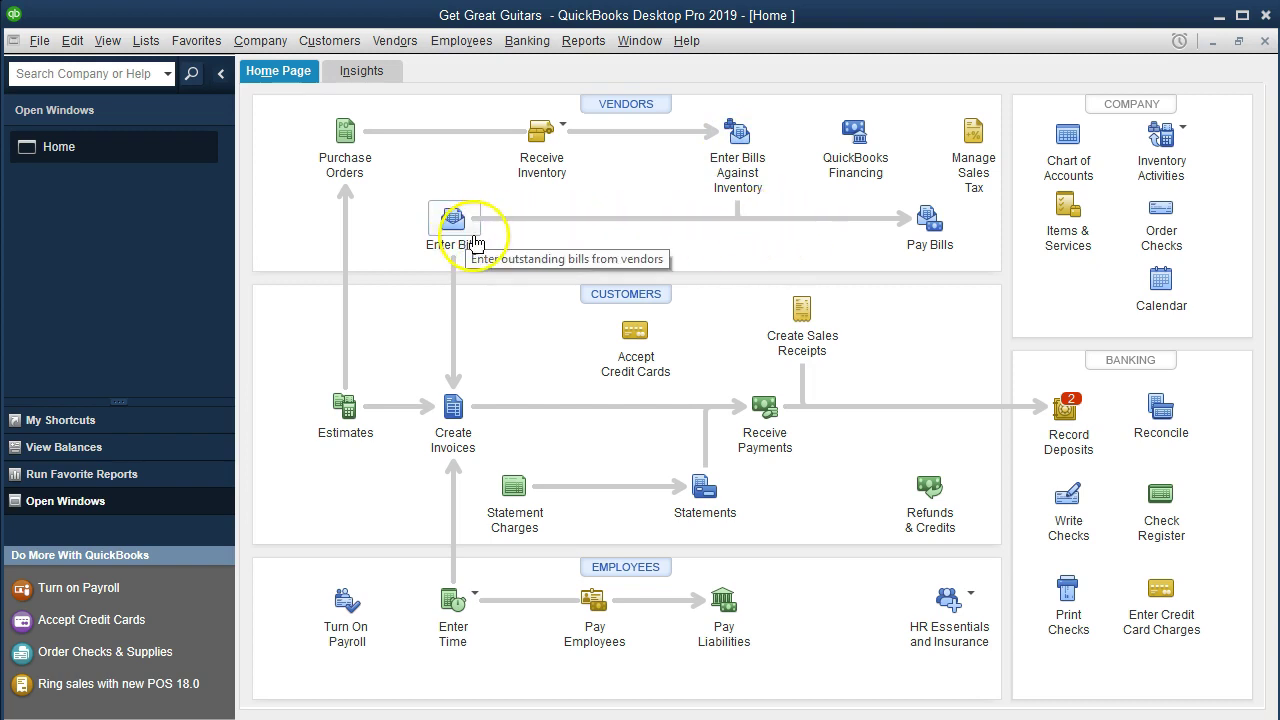
left_click(545, 130)
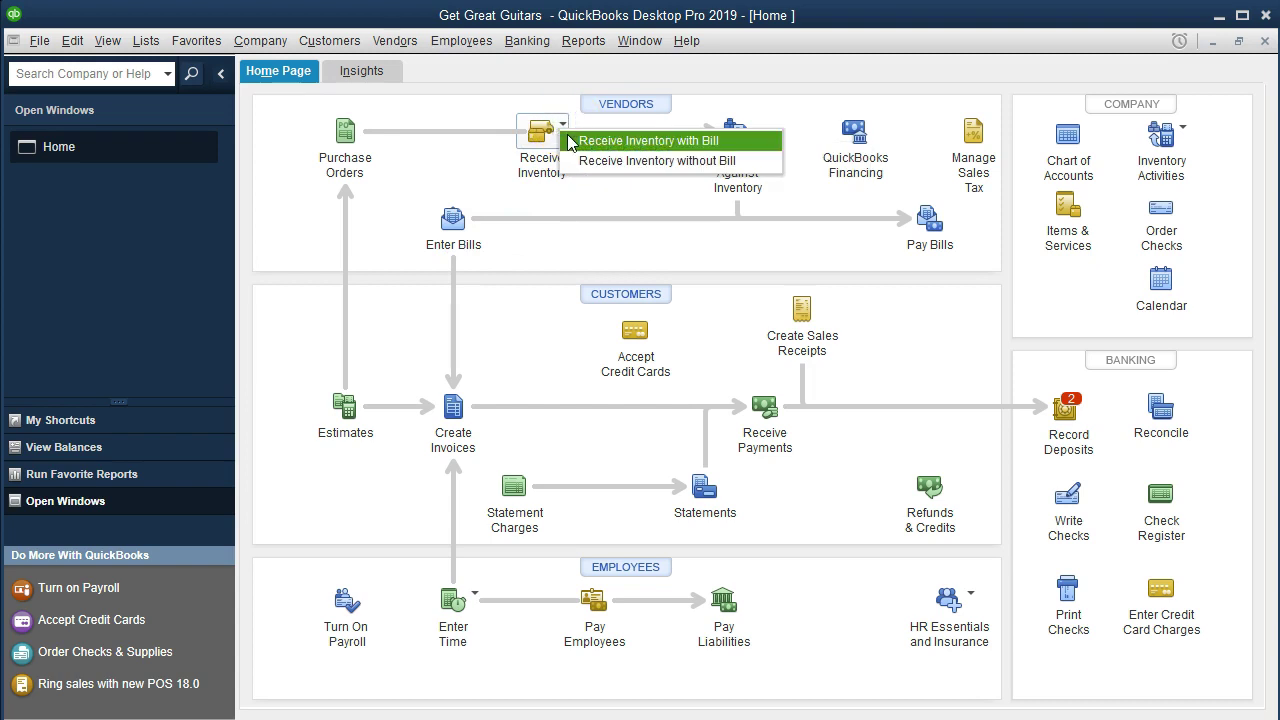
left_click(520, 252)
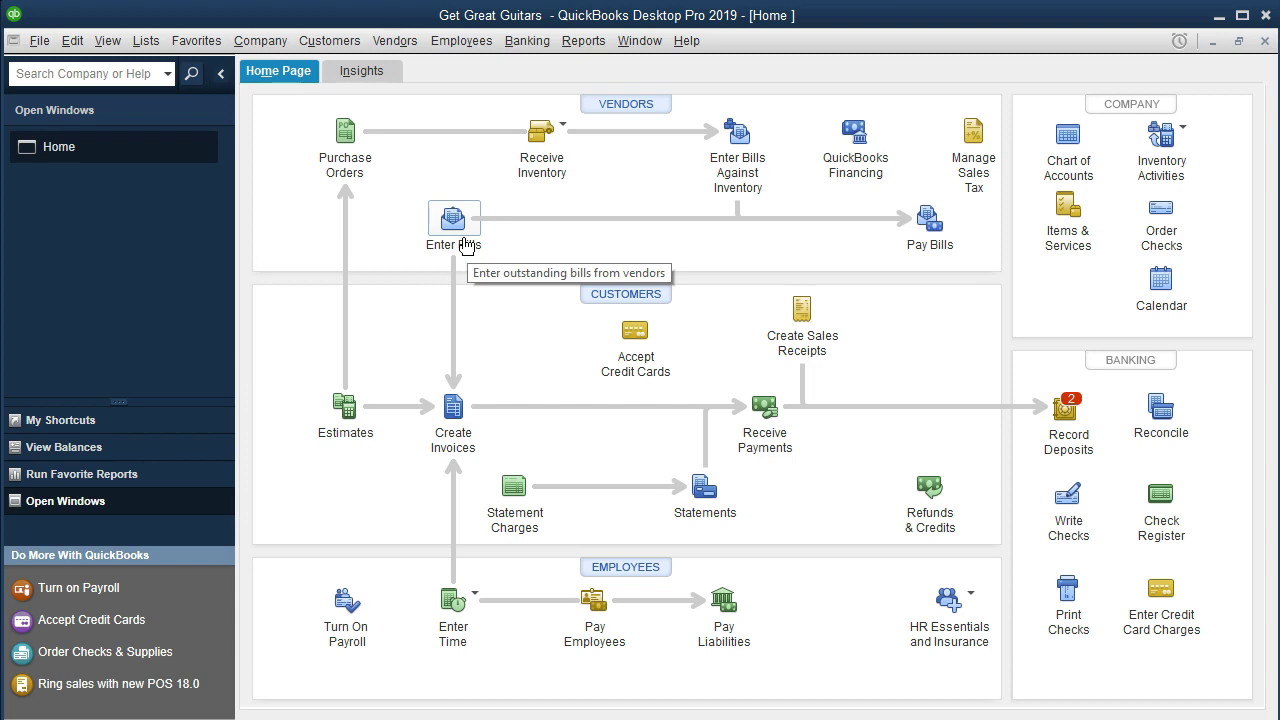
Open a blank vendor bill form to examine its fields, and close it without entering anything
left_click(463, 240)
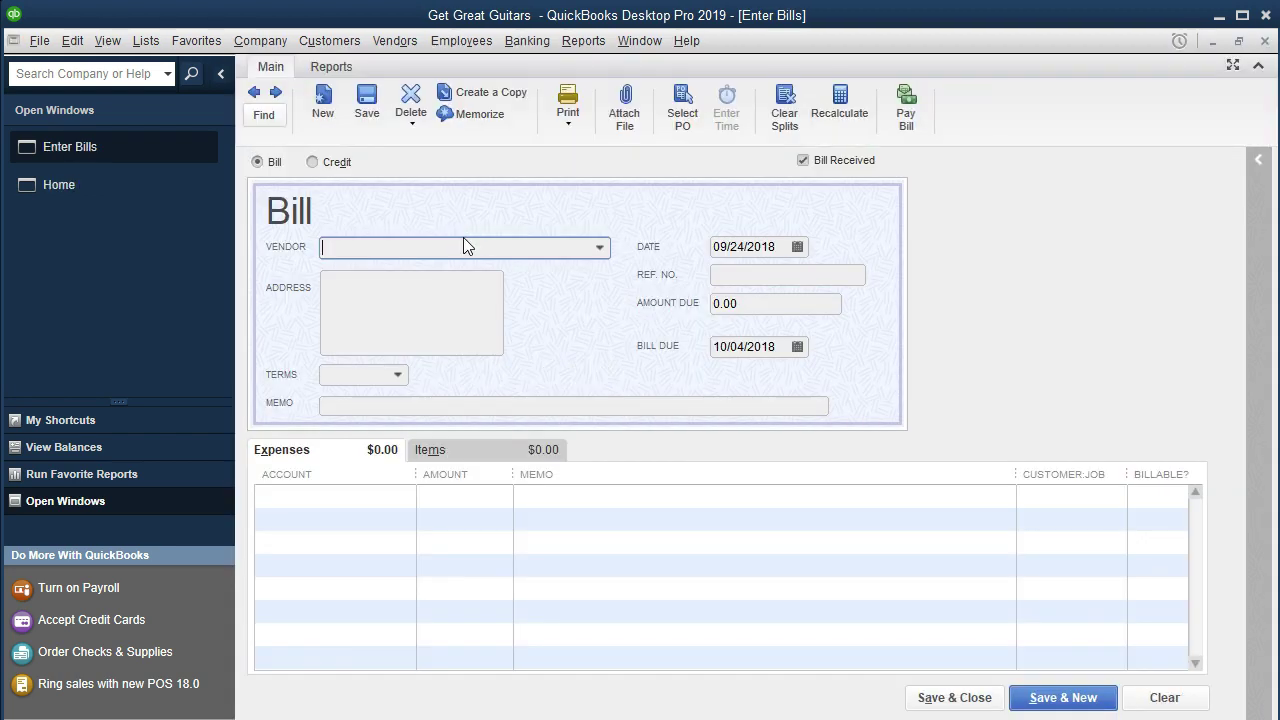
left_click(362, 232)
left_click(1264, 42)
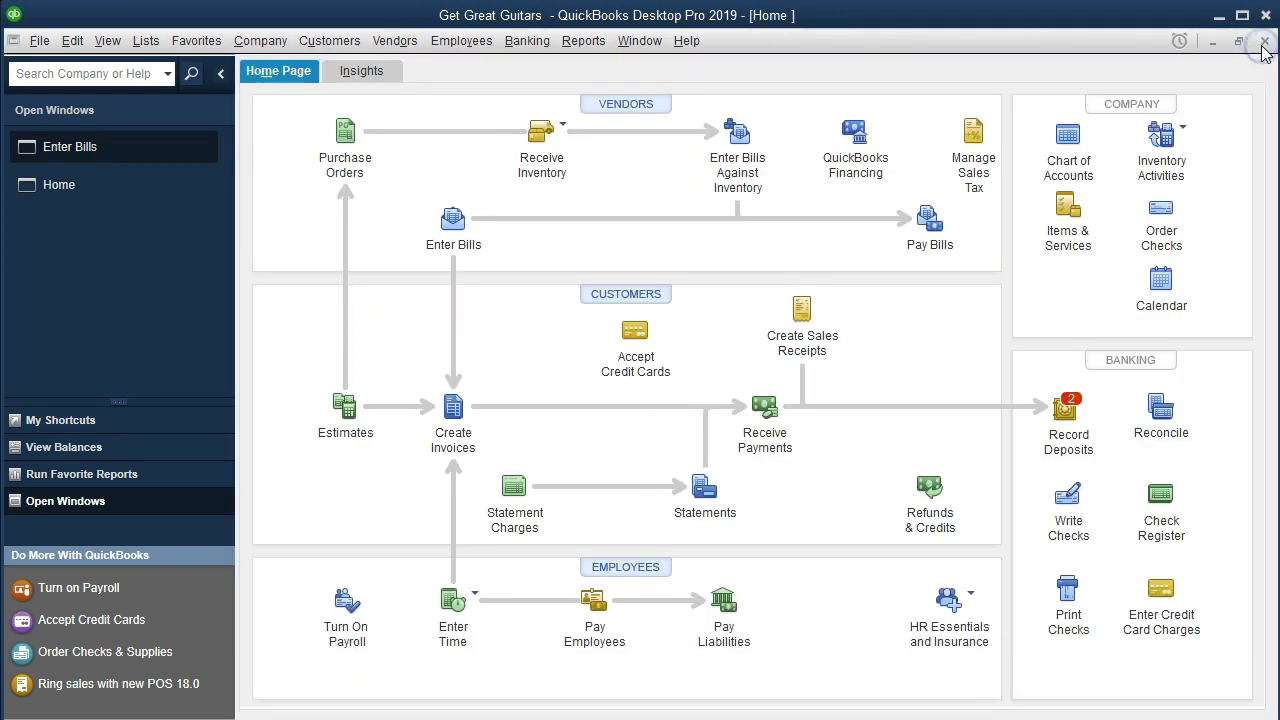
Open the form for receiving inventory with a bill, view the previous recorded bill and its items, and close the form
left_click(564, 129)
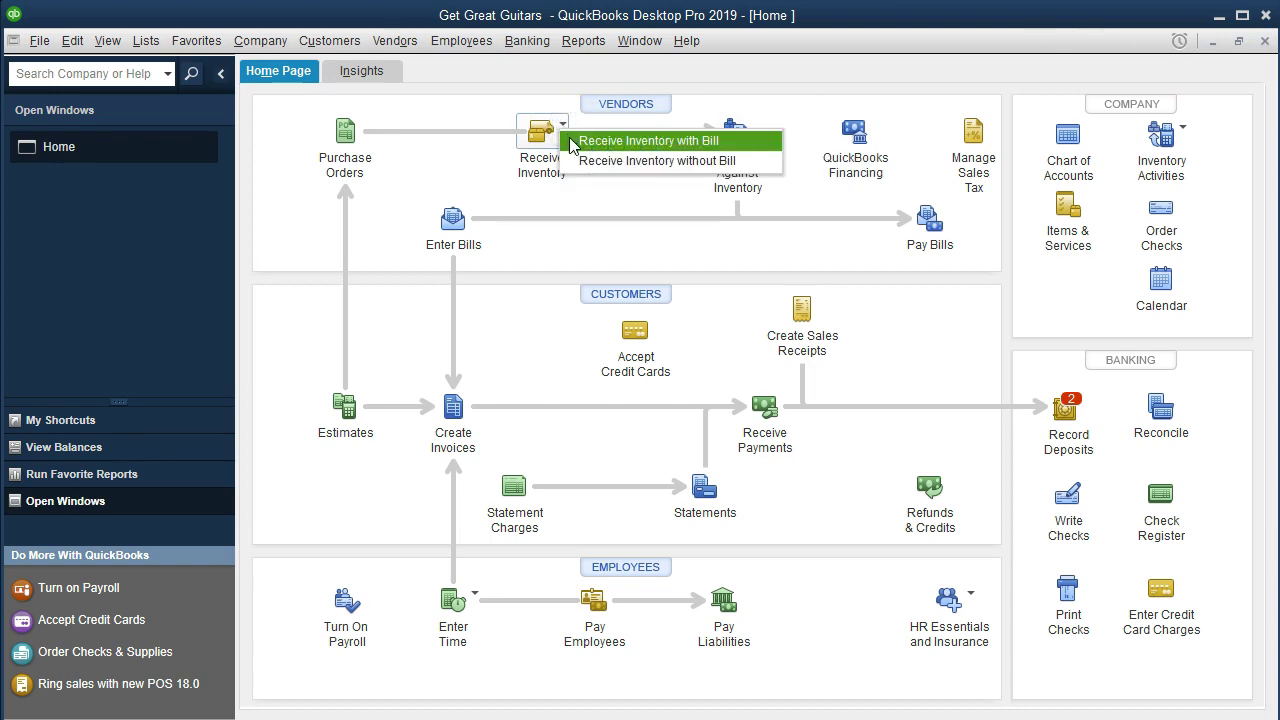
left_click(572, 146)
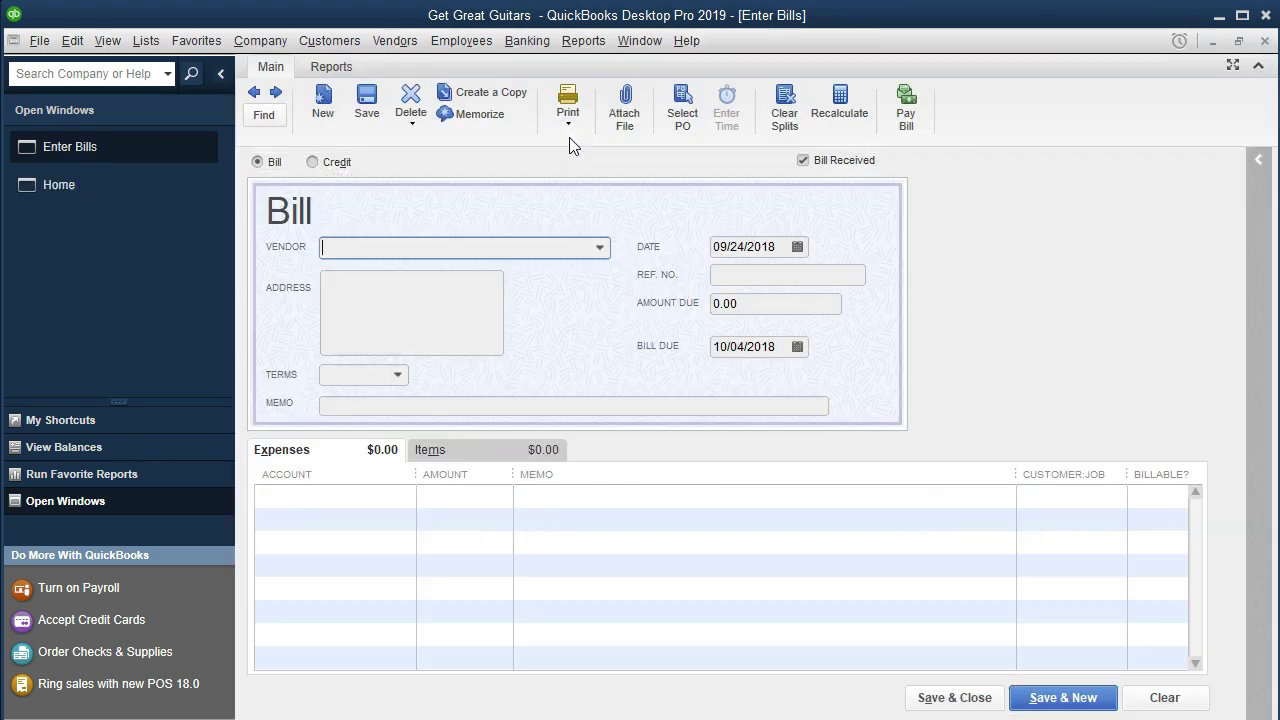
left_click(256, 97)
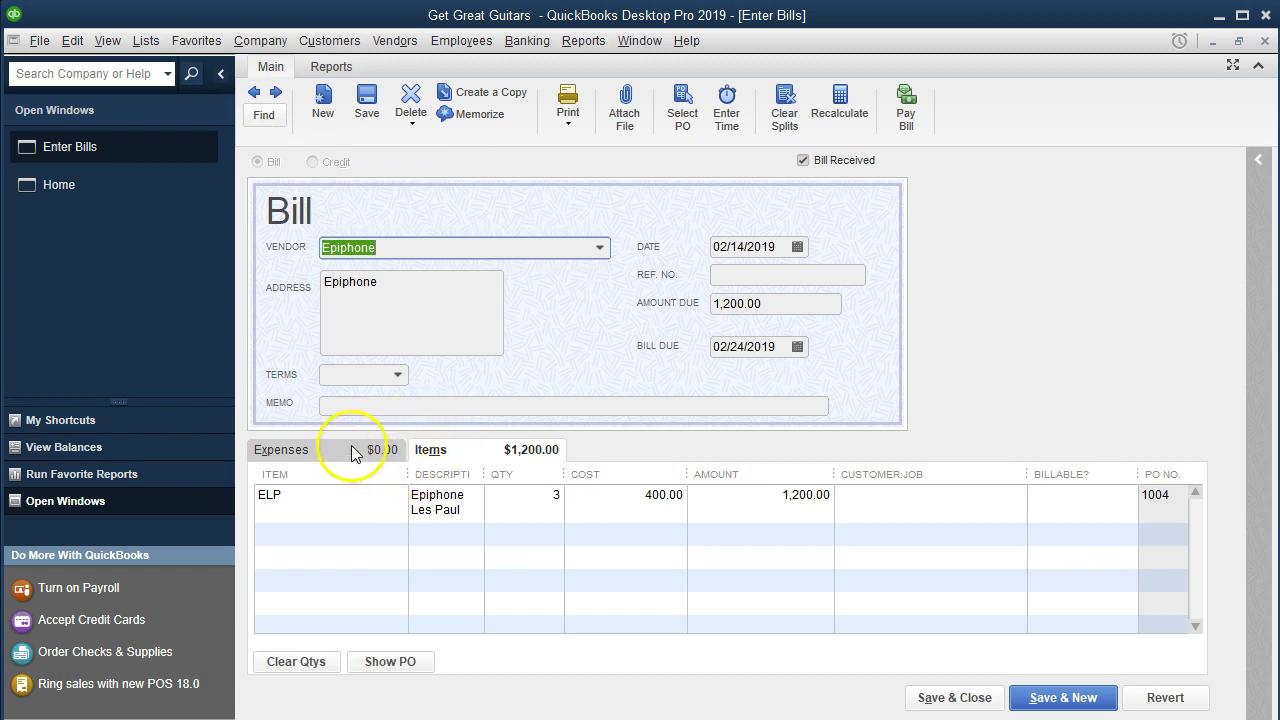
left_click(346, 490)
left_click(1265, 43)
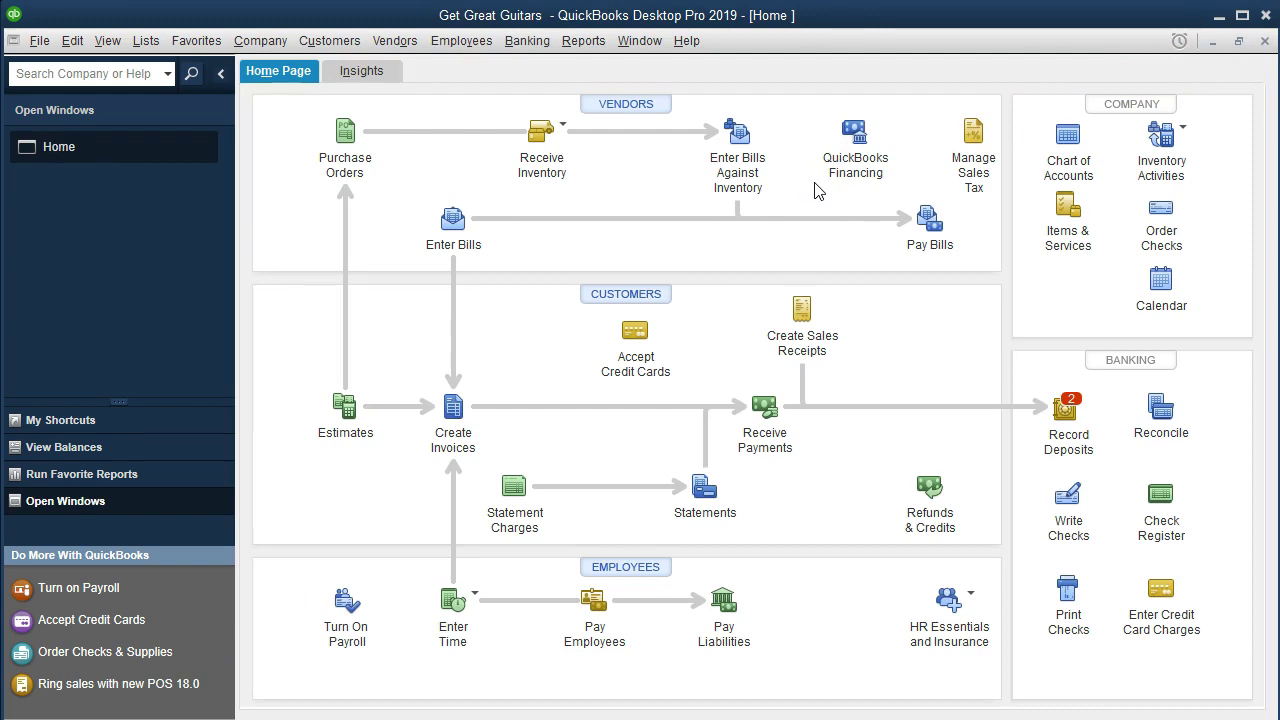
Open the list of bills awaiting payment and filter it to all vendors, keeping the sort order by due date
left_click(945, 242)
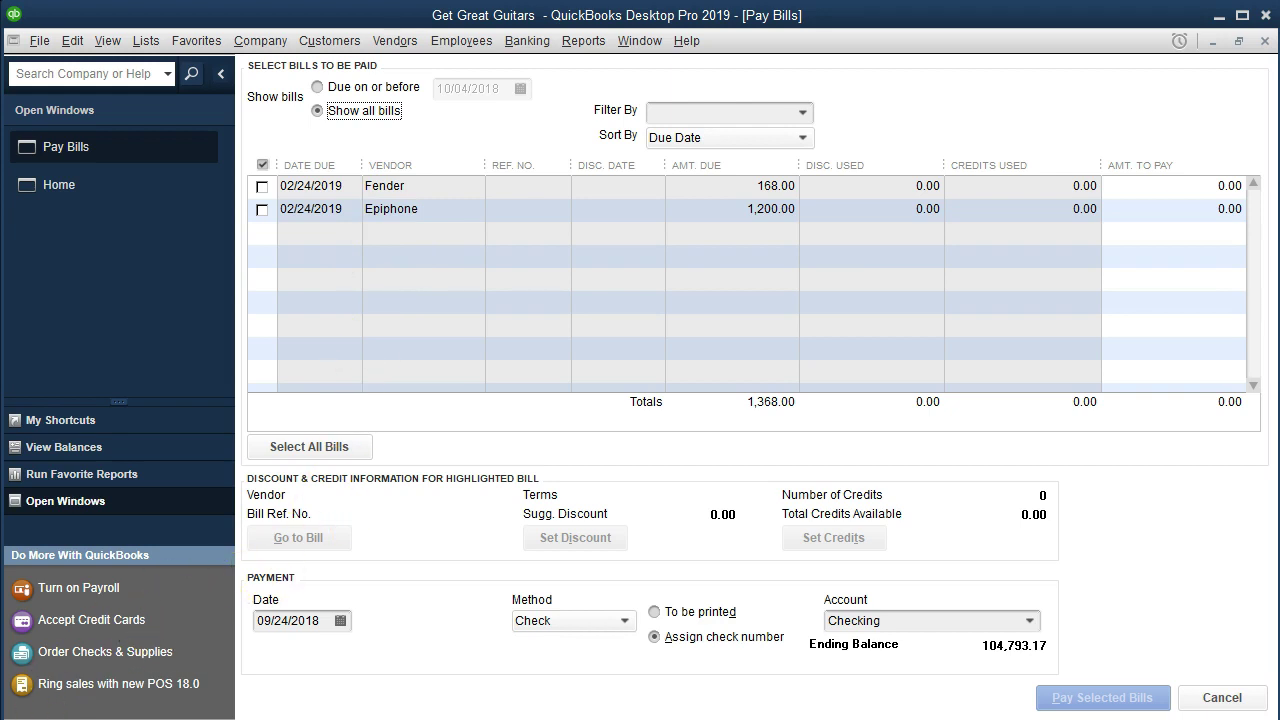
left_click(424, 284)
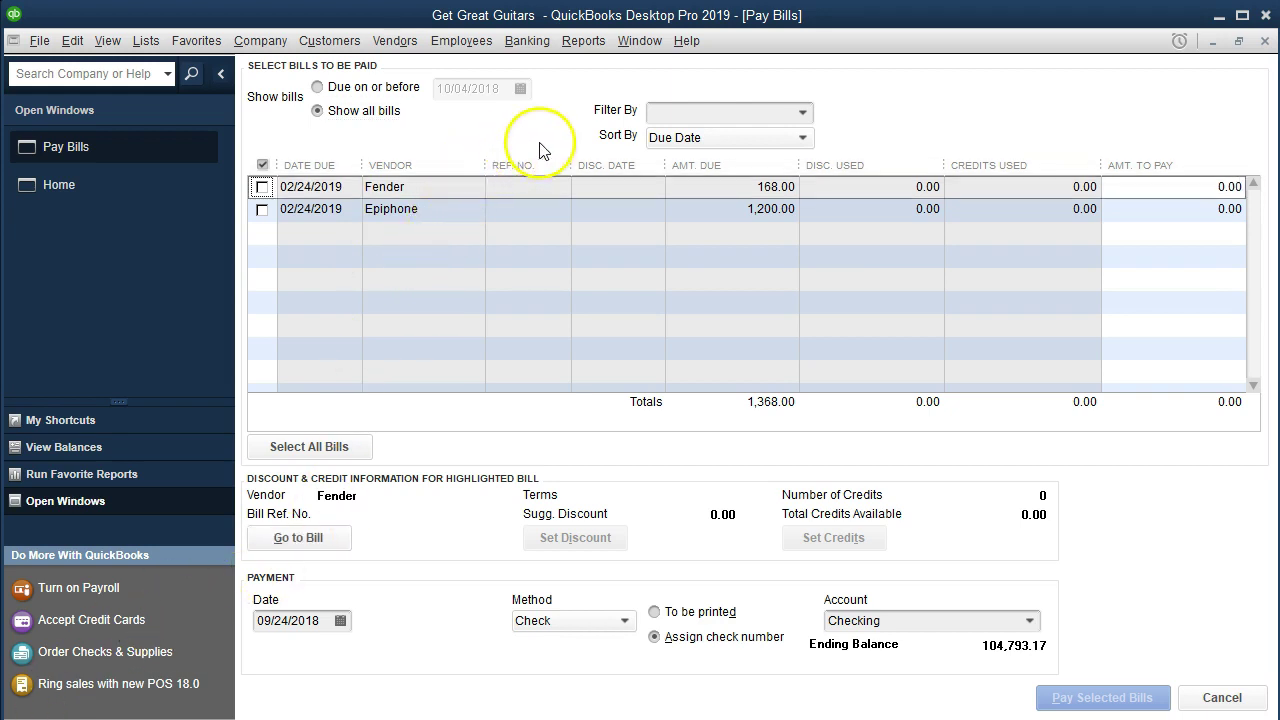
left_click(802, 111)
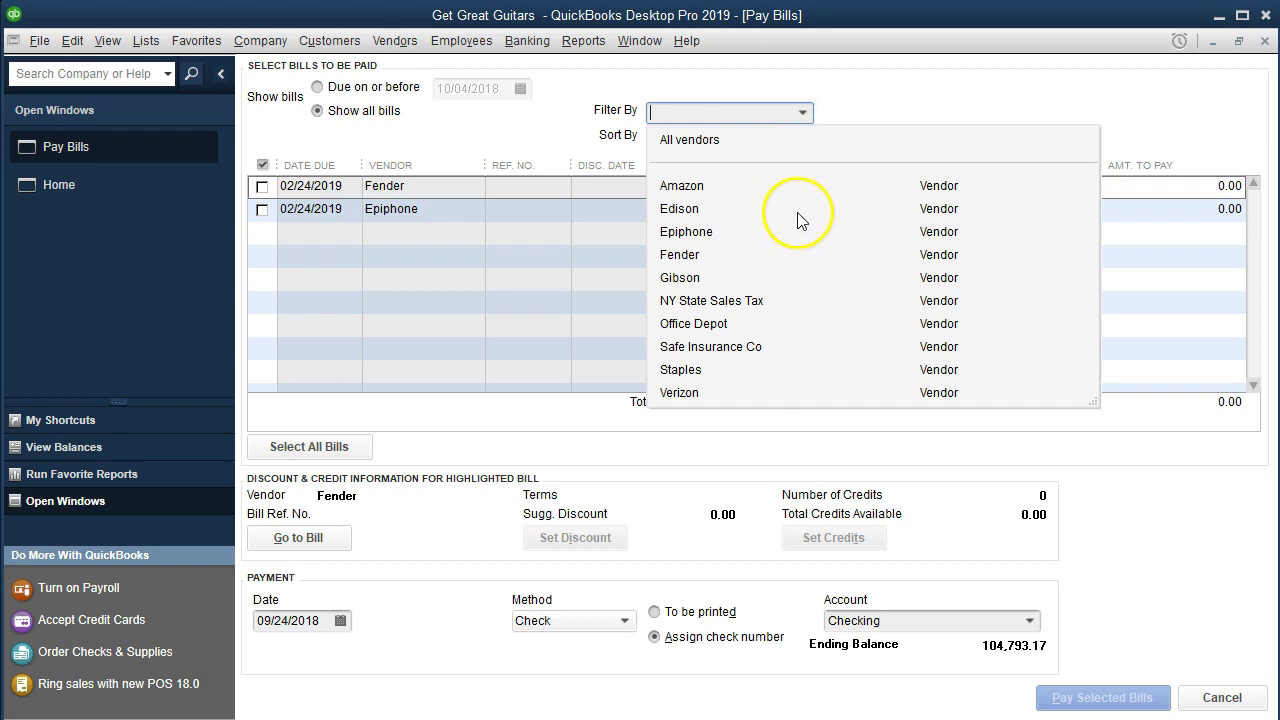
left_click(858, 97)
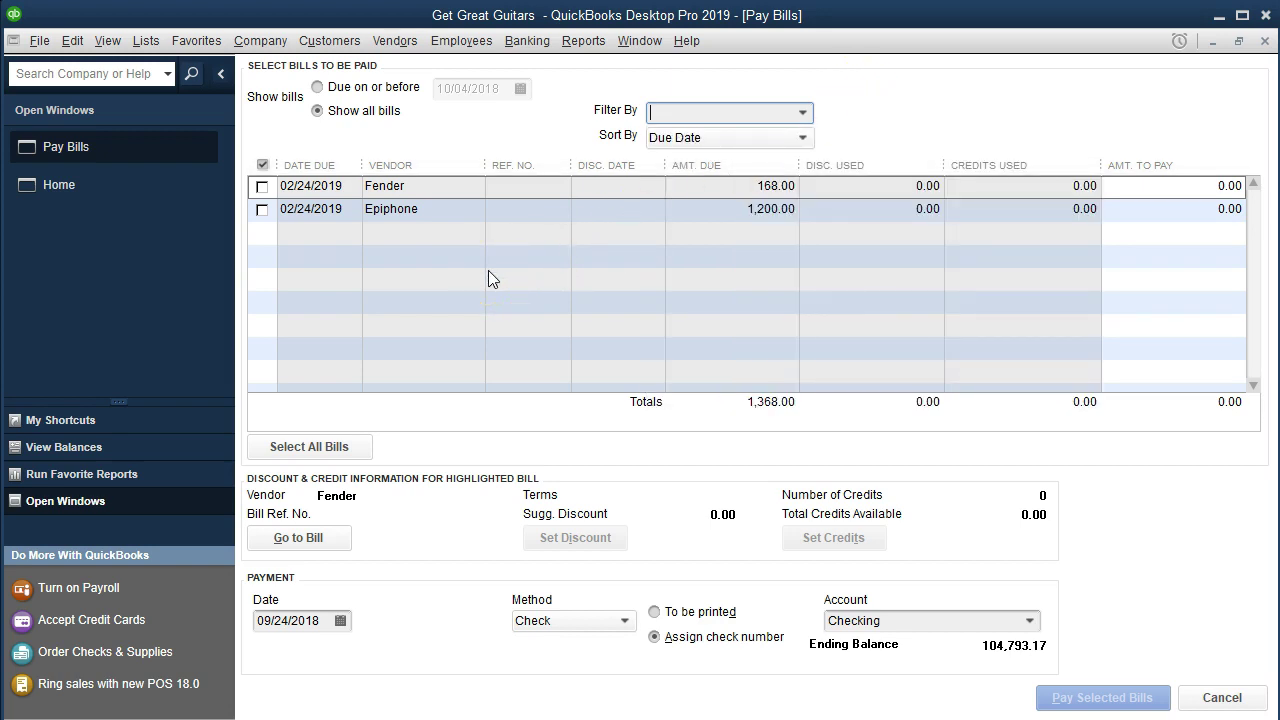
left_click(802, 112)
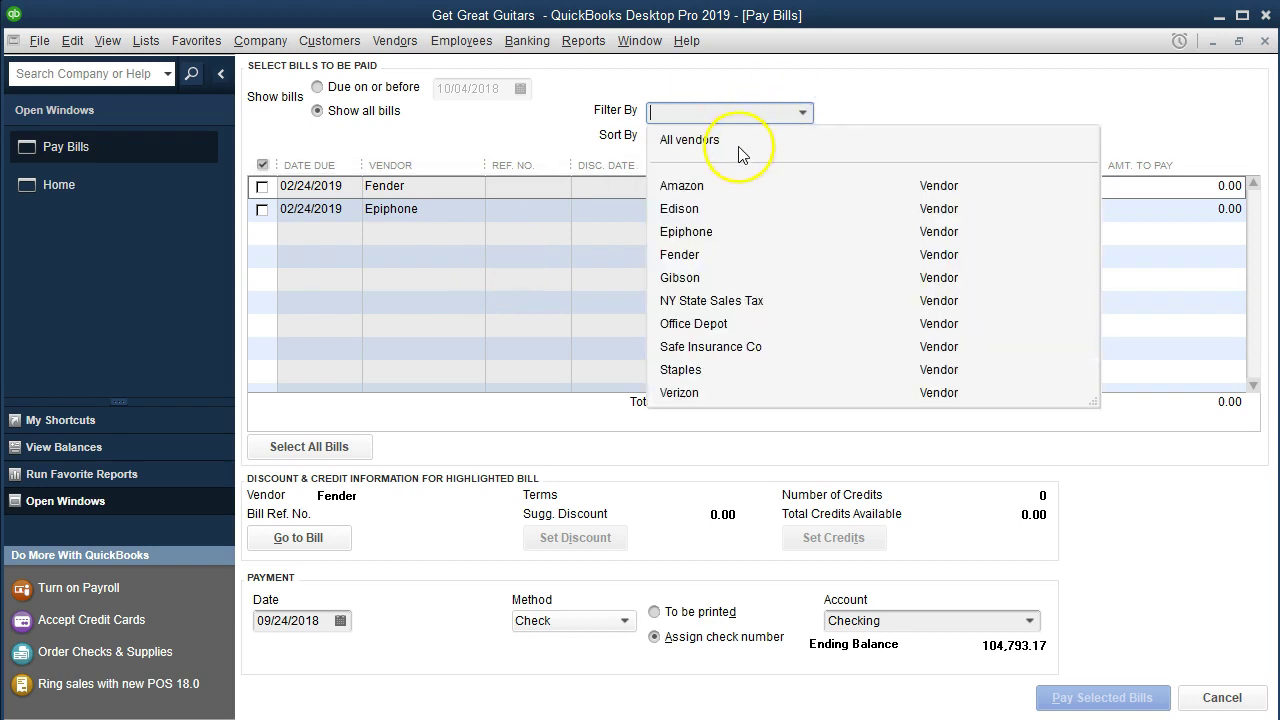
left_click(703, 145)
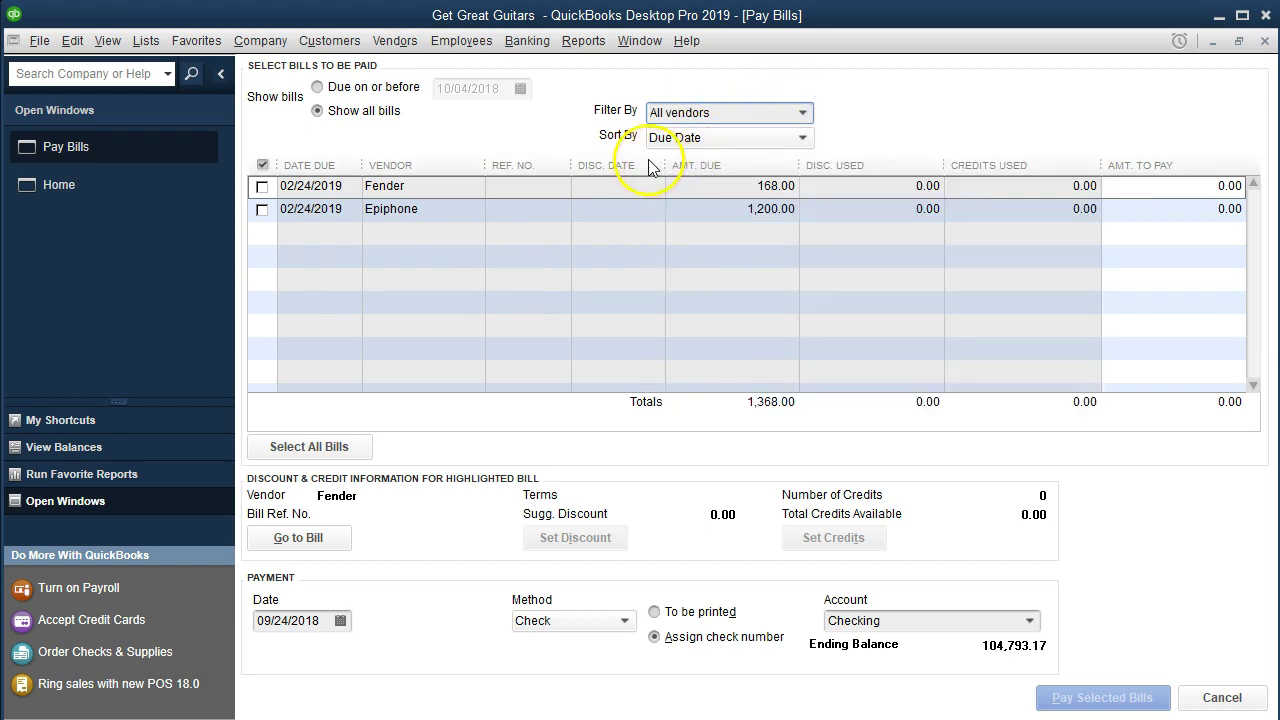
left_click(802, 137)
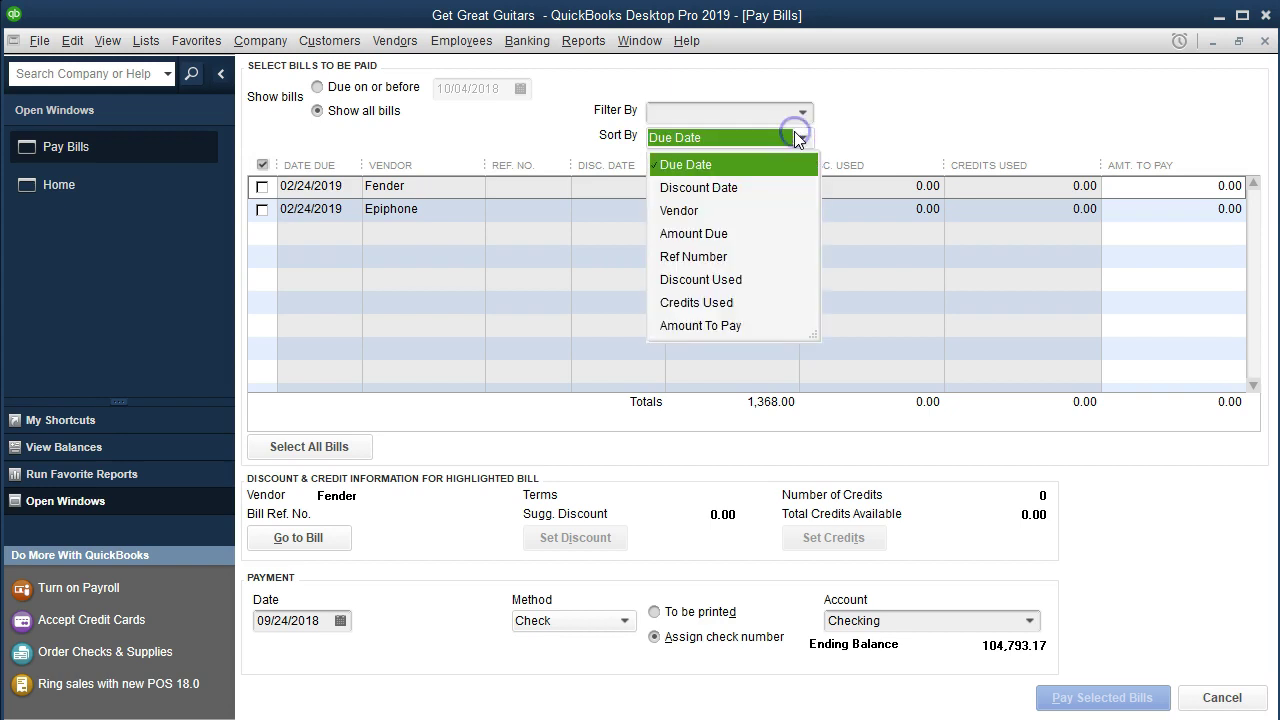
left_click(880, 110)
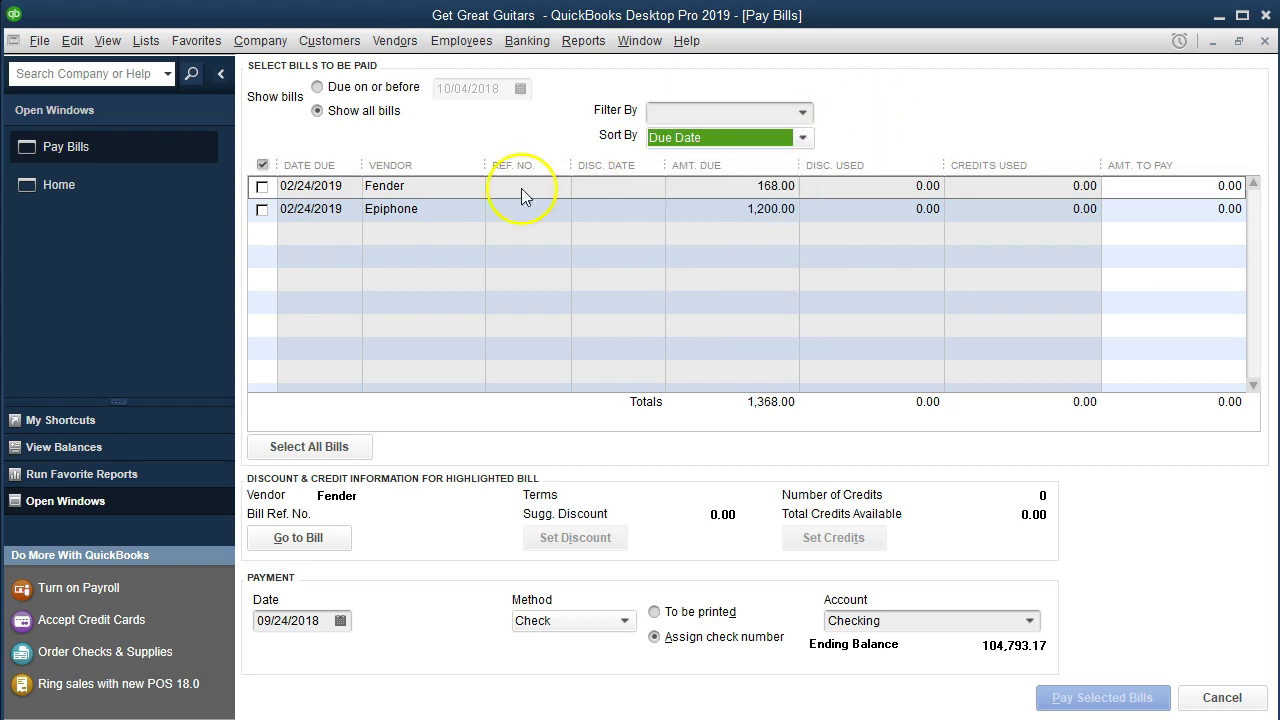
left_click(263, 186)
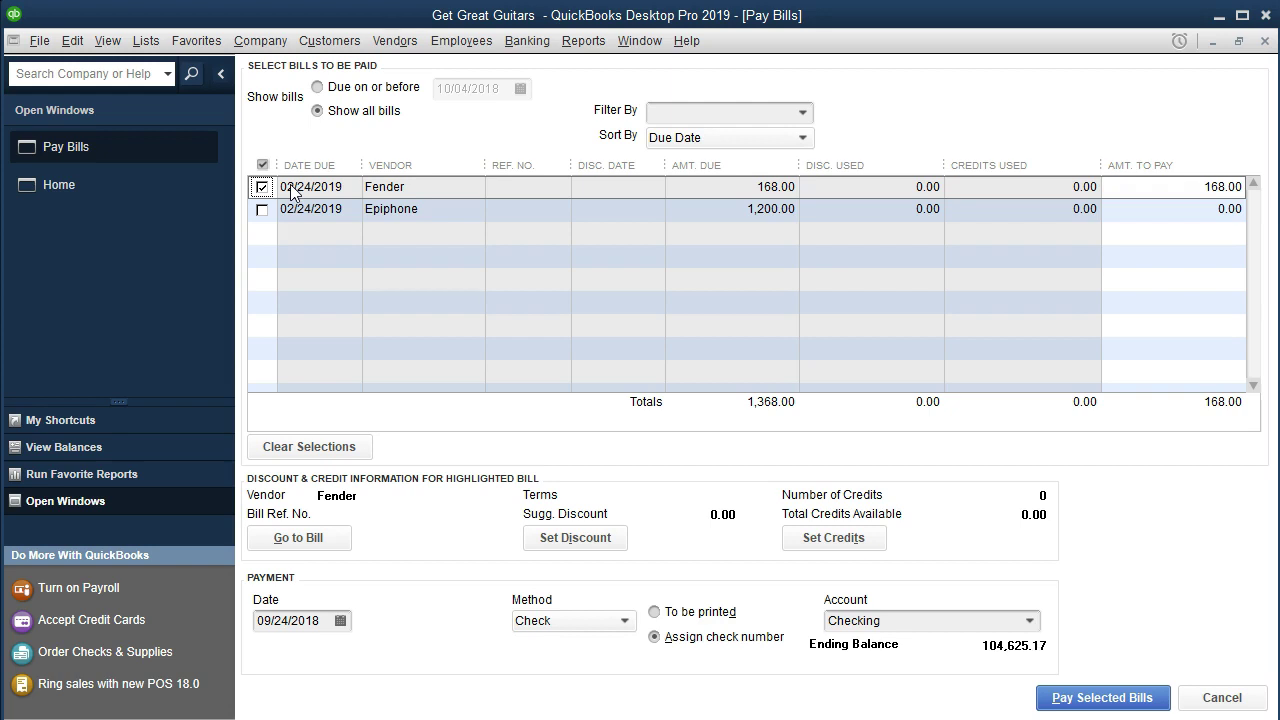
left_click(318, 447)
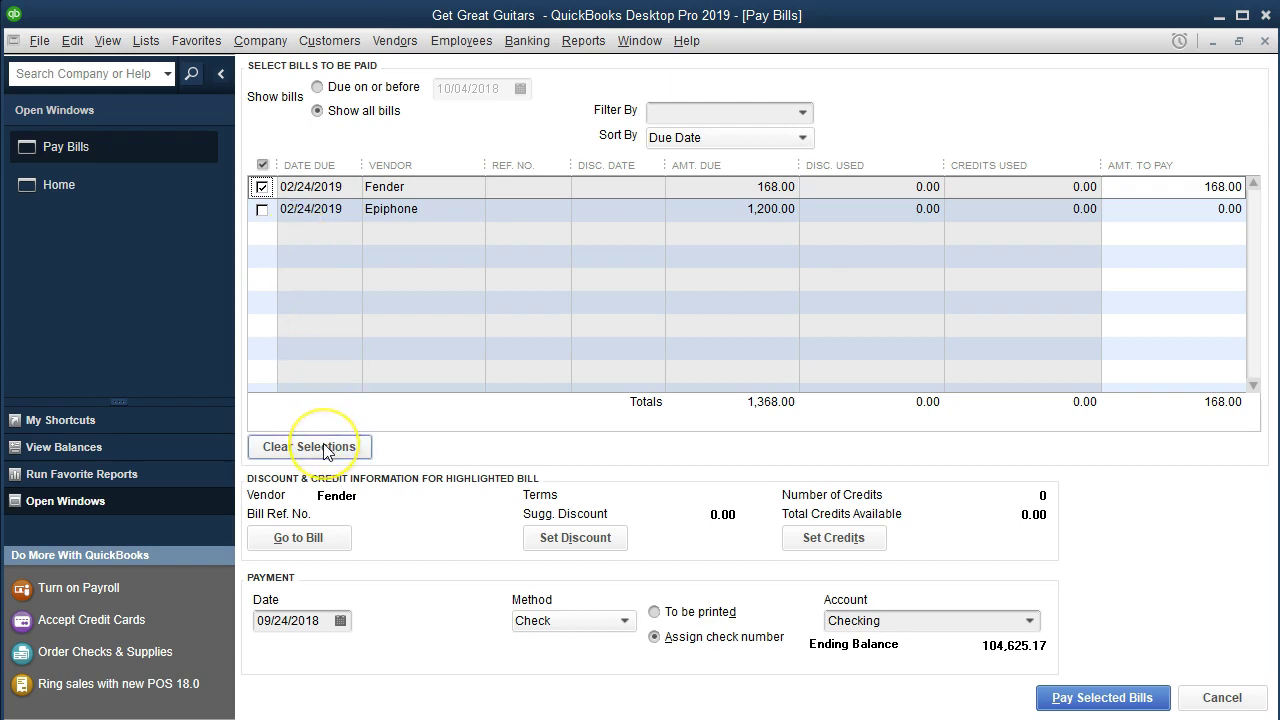
left_click(322, 448)
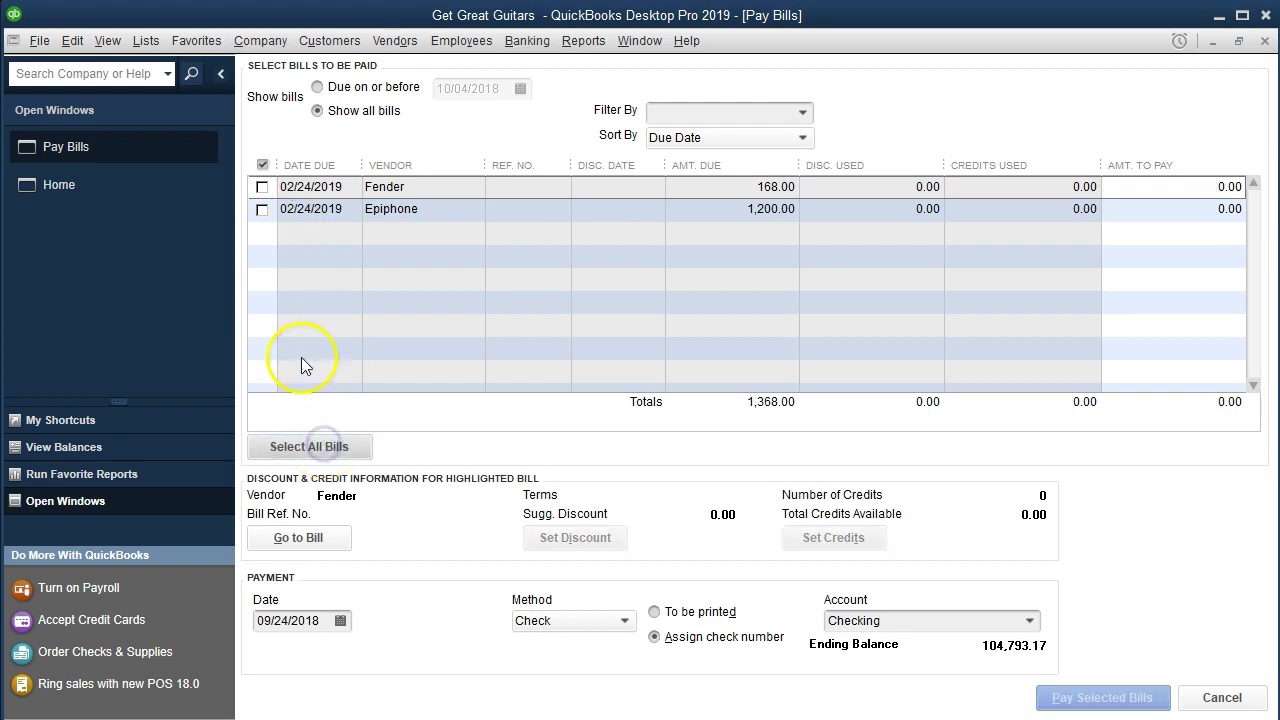
Select the Fender bill for payment and check its source bill before returning to the payment list
left_click(262, 186)
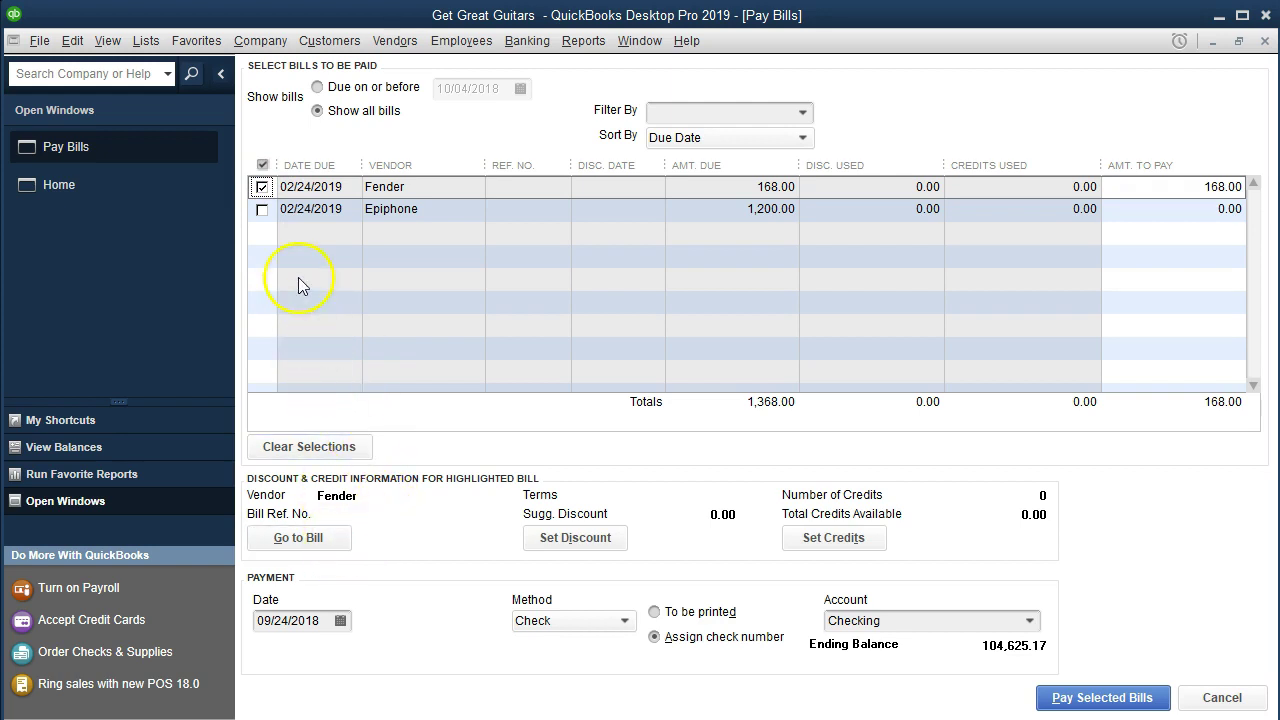
left_click(330, 542)
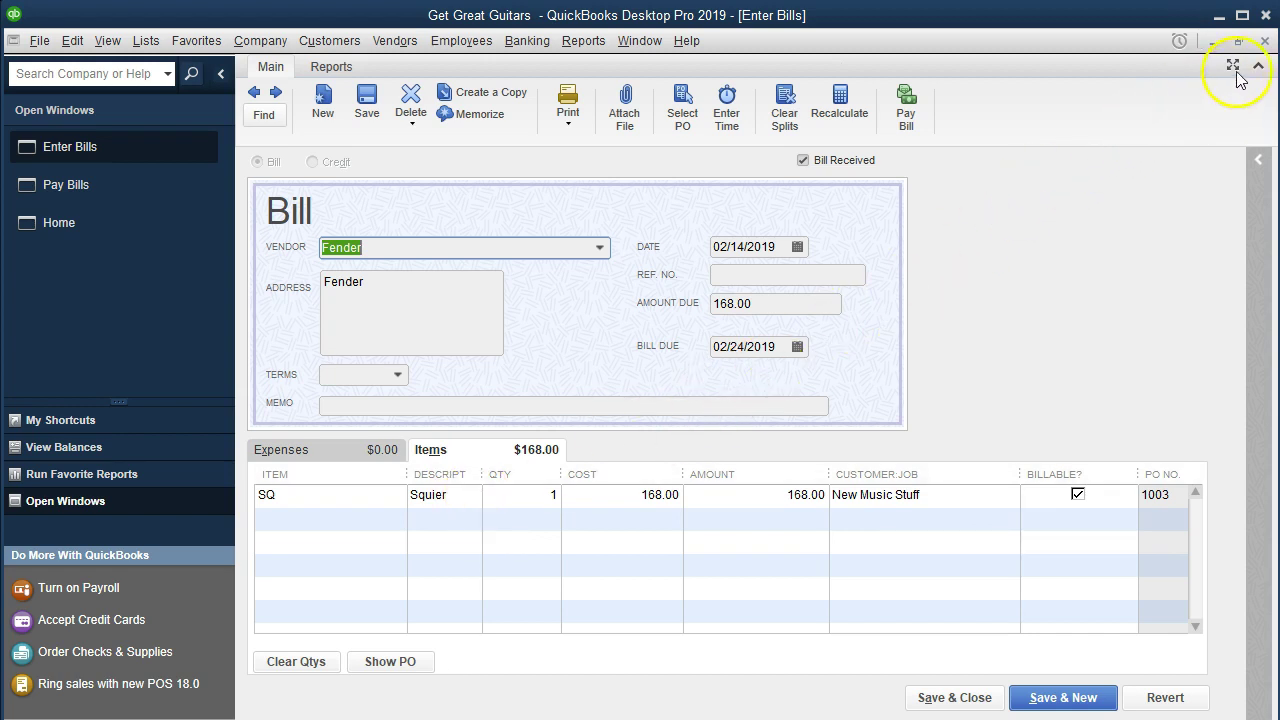
left_click(1264, 41)
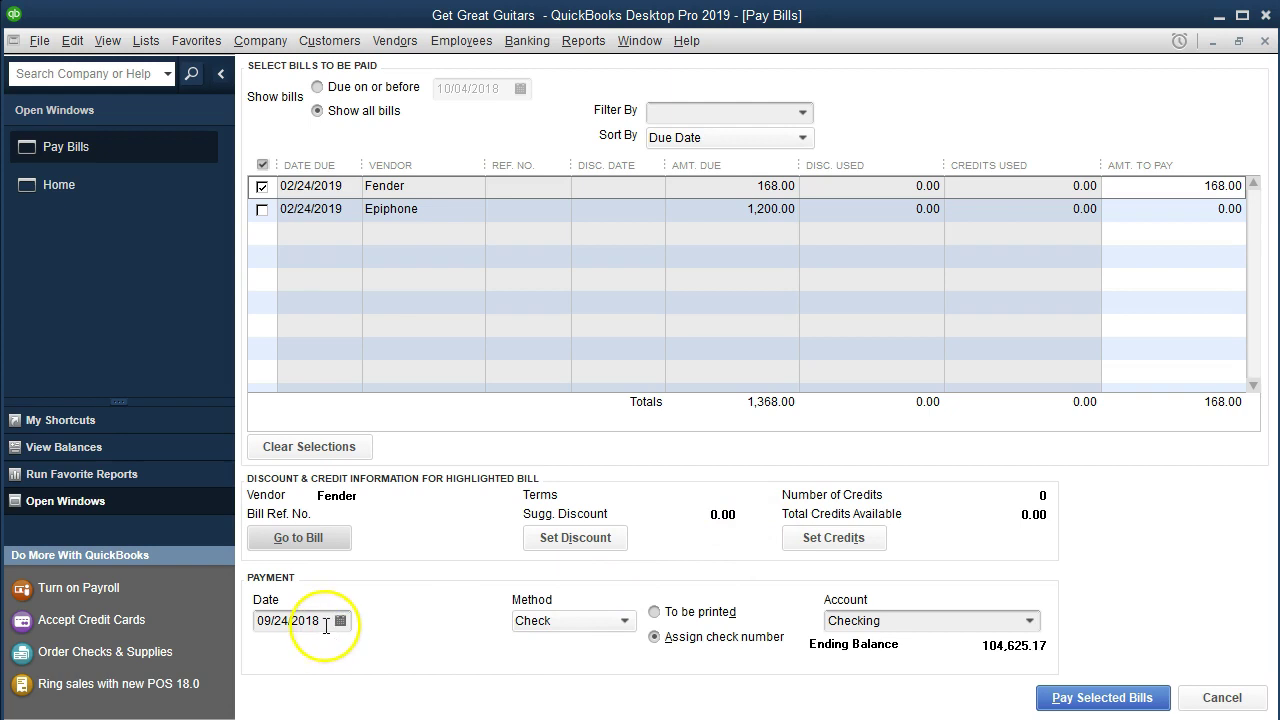
Set the payment date to 02/21/2019, keeping Check as the method with the option to assign a check number
double_click(267, 620)
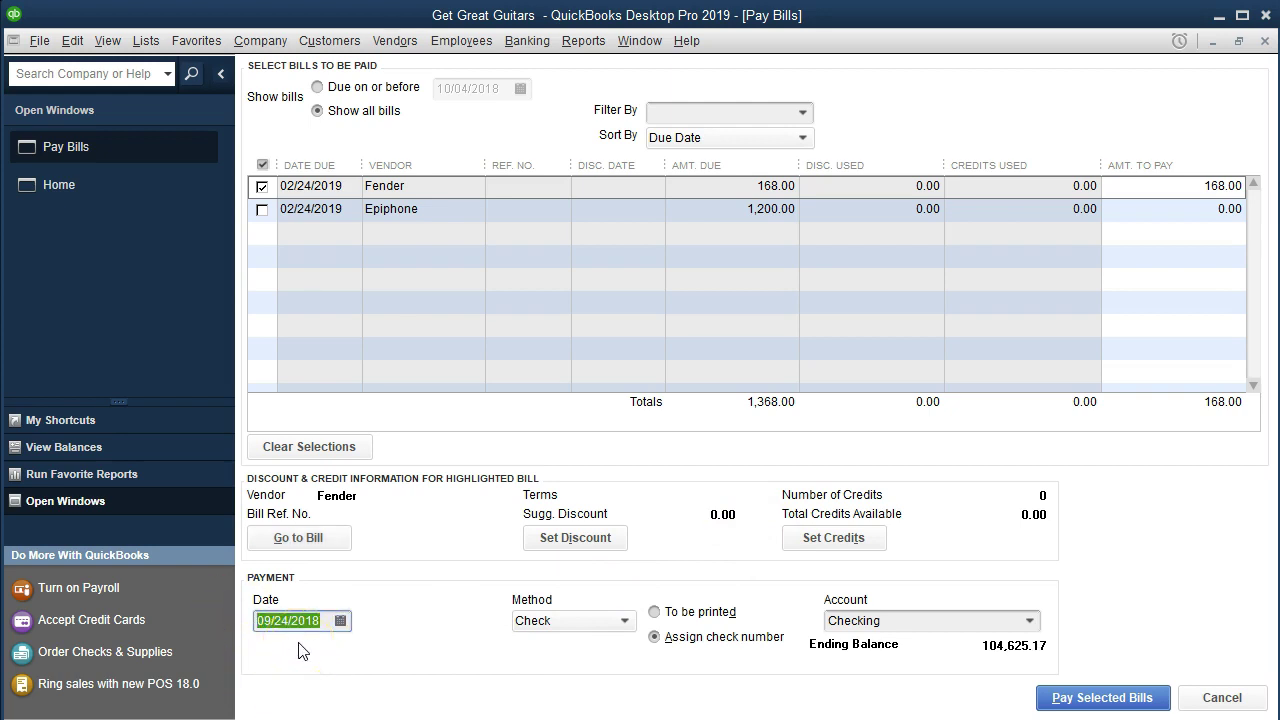
type("02/21/20")
type("19")
key("Tab")
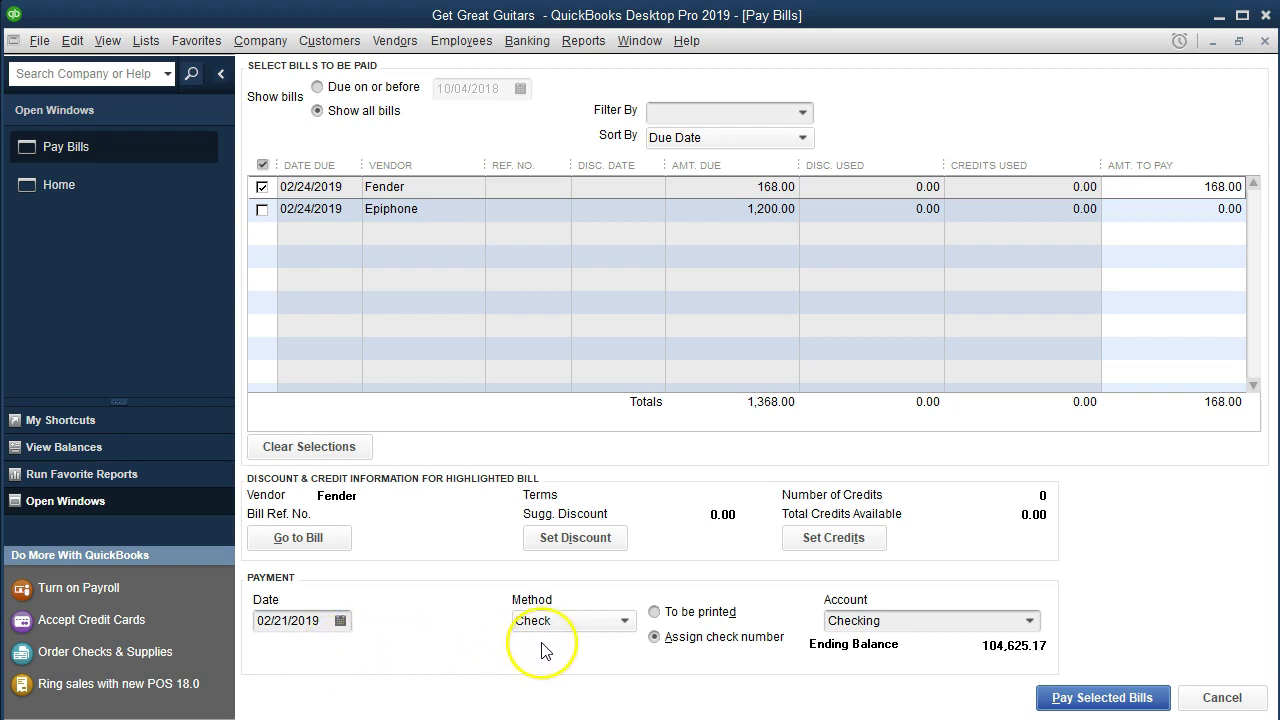
left_click(609, 623)
left_click(609, 623)
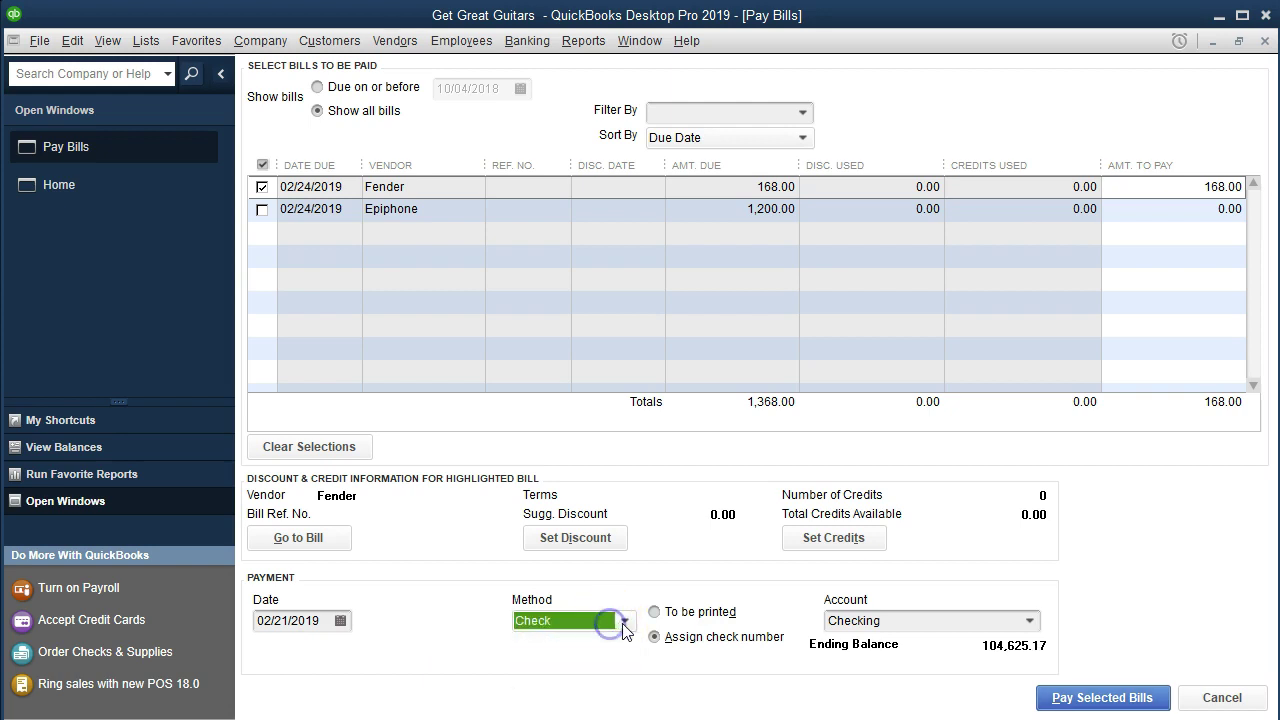
left_click(648, 637)
Pay the selected Fender bill, letting QuickBooks assign the check number, and close the payment summary
left_click(1088, 704)
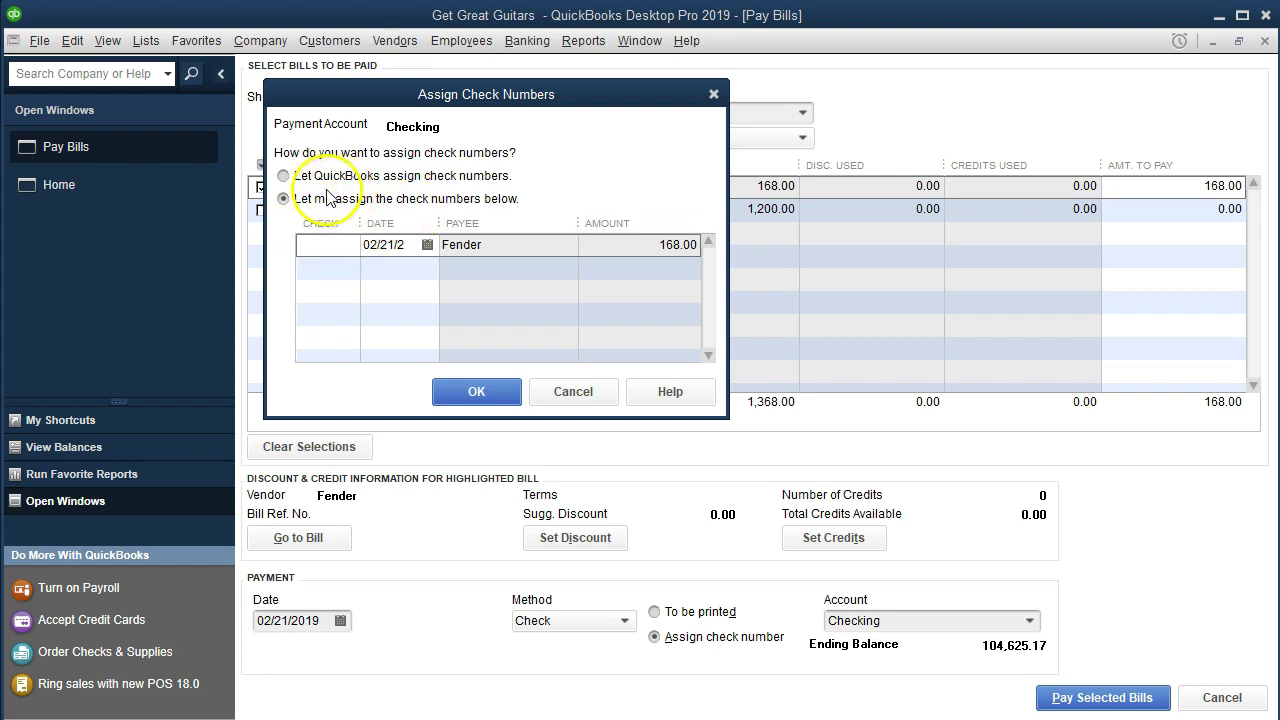
left_click(284, 177)
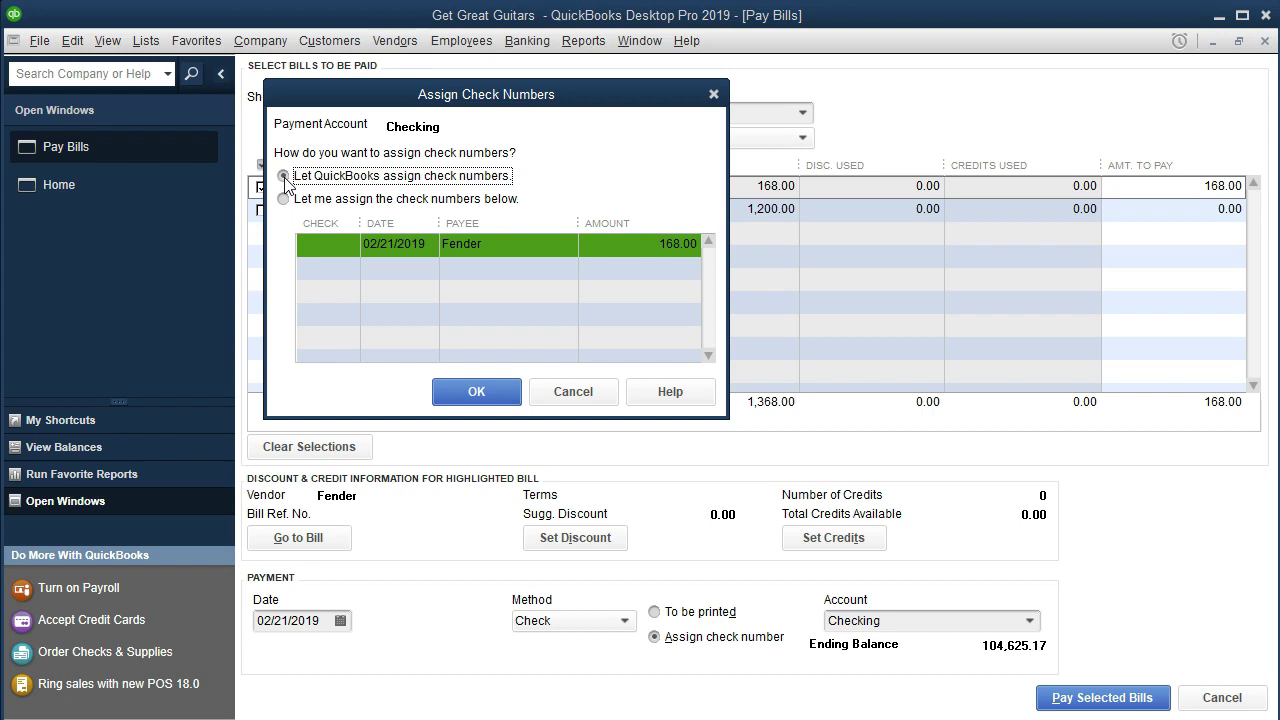
left_click(445, 390)
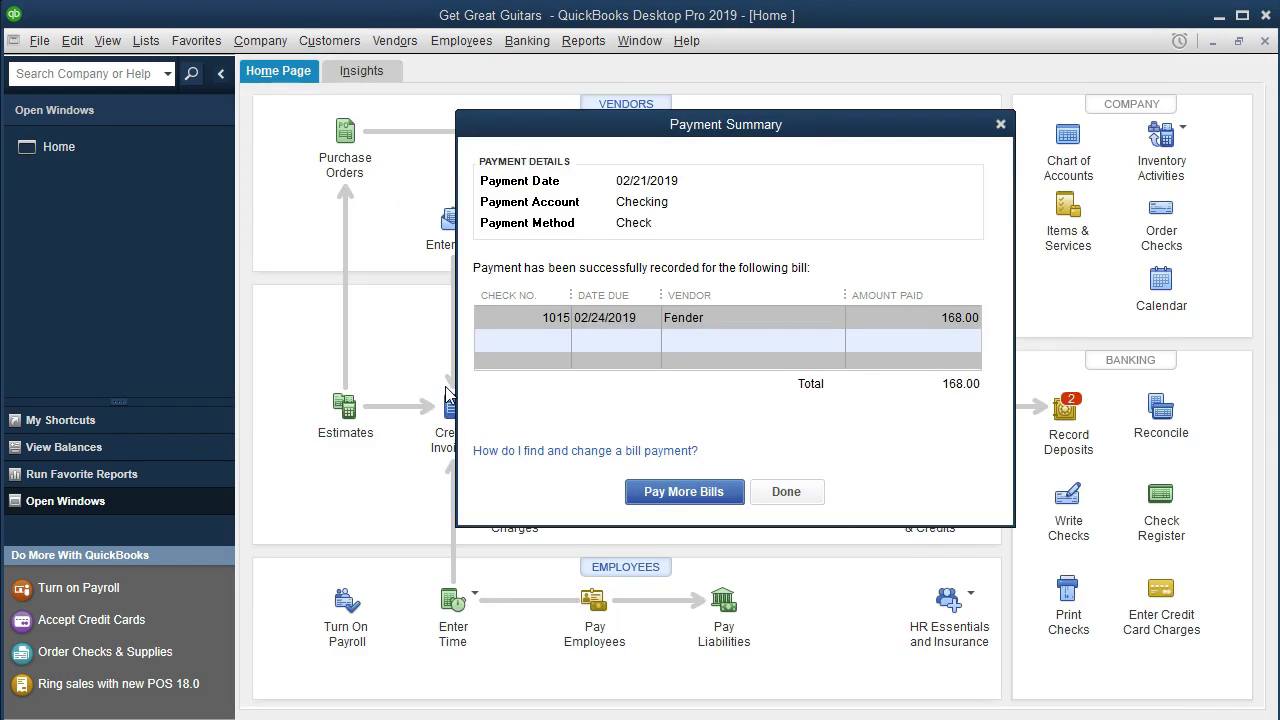
left_click(785, 500)
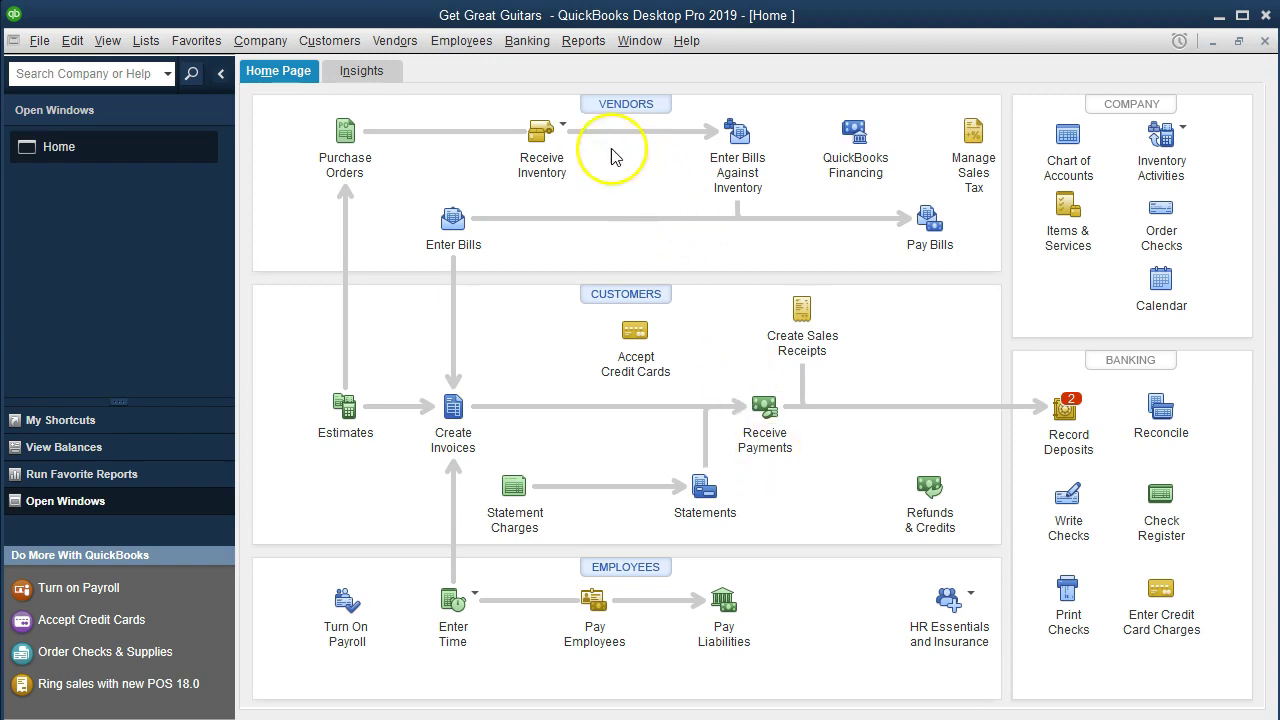
Open the register of the Checking account to review the Fender bill payment
left_click(527, 41)
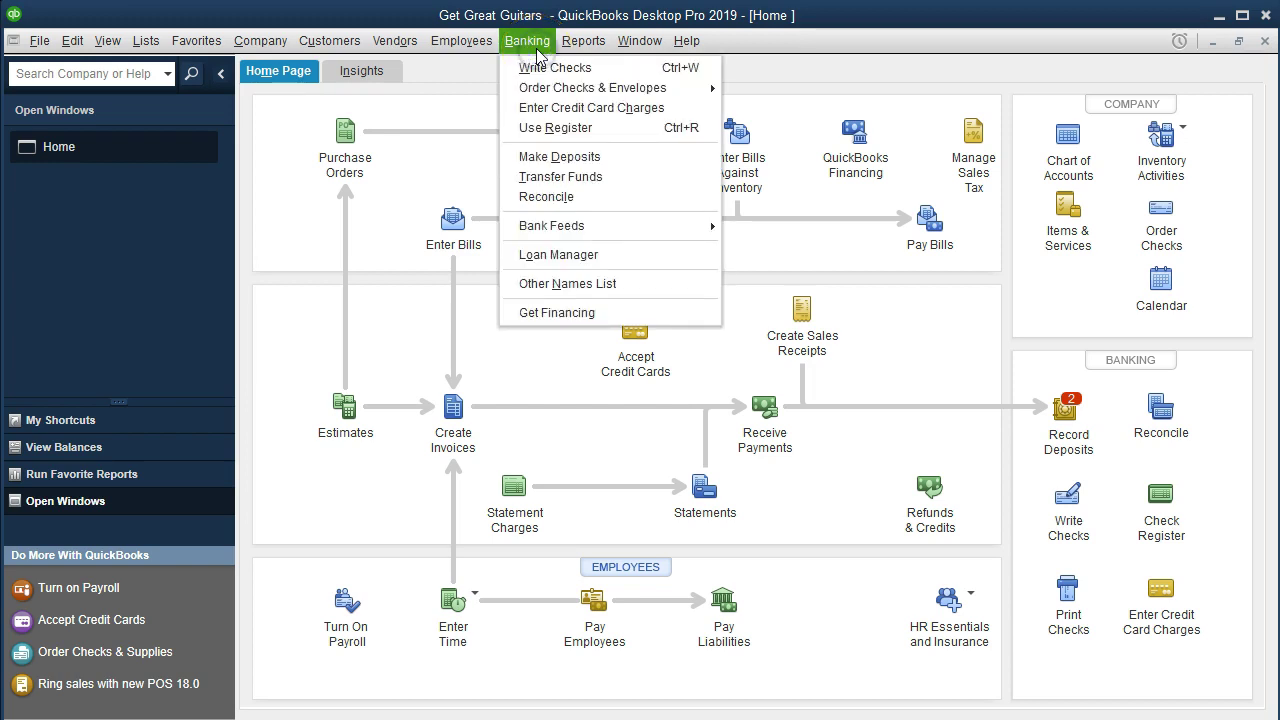
left_click(600, 134)
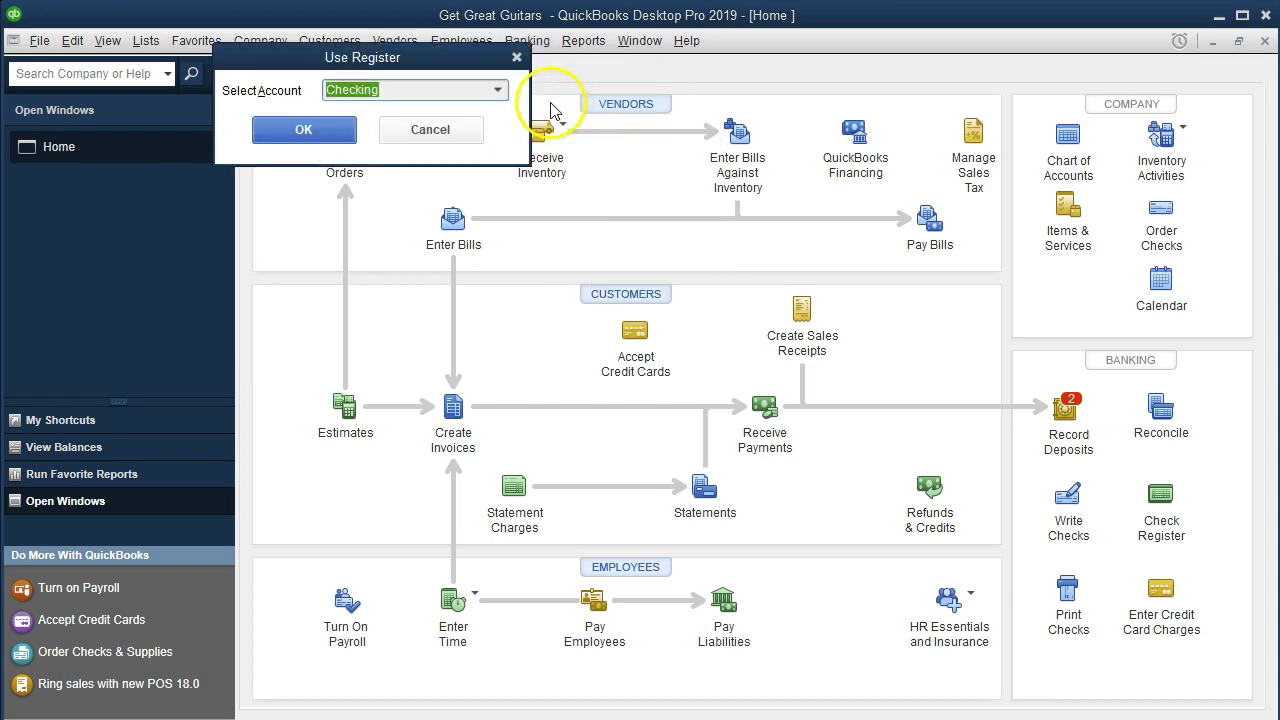
left_click(497, 90)
left_click(498, 90)
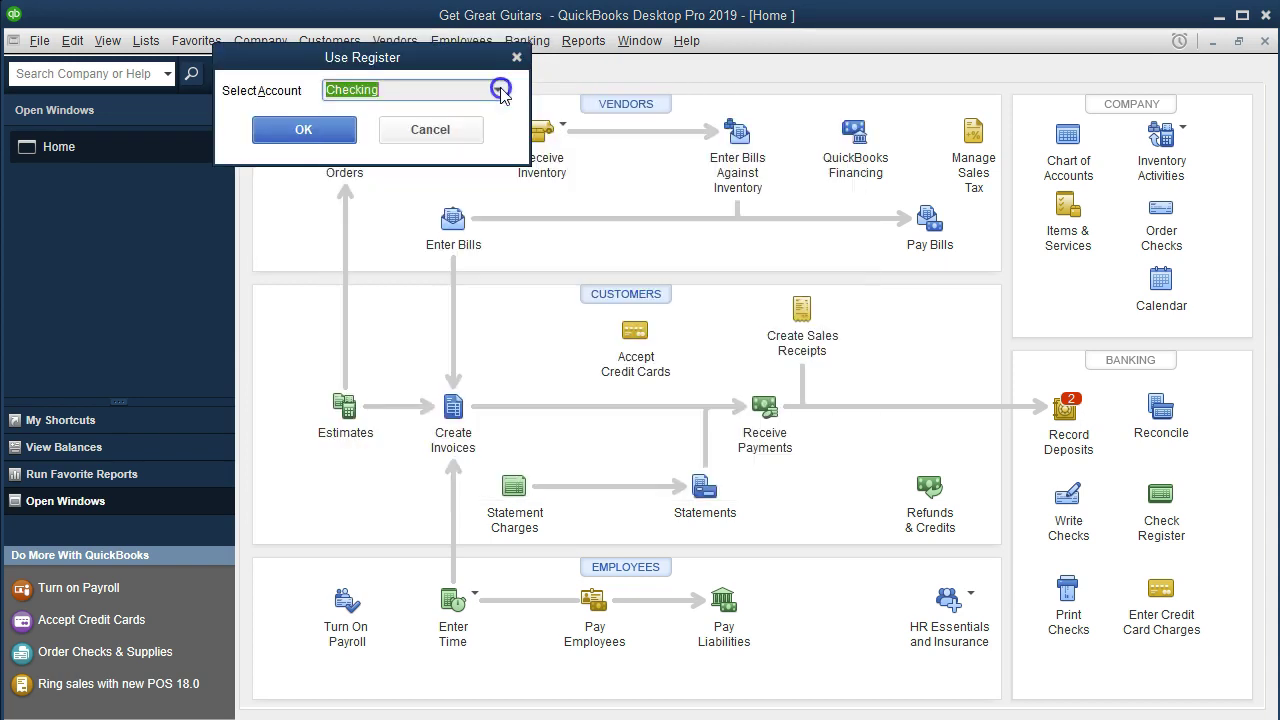
left_click(350, 129)
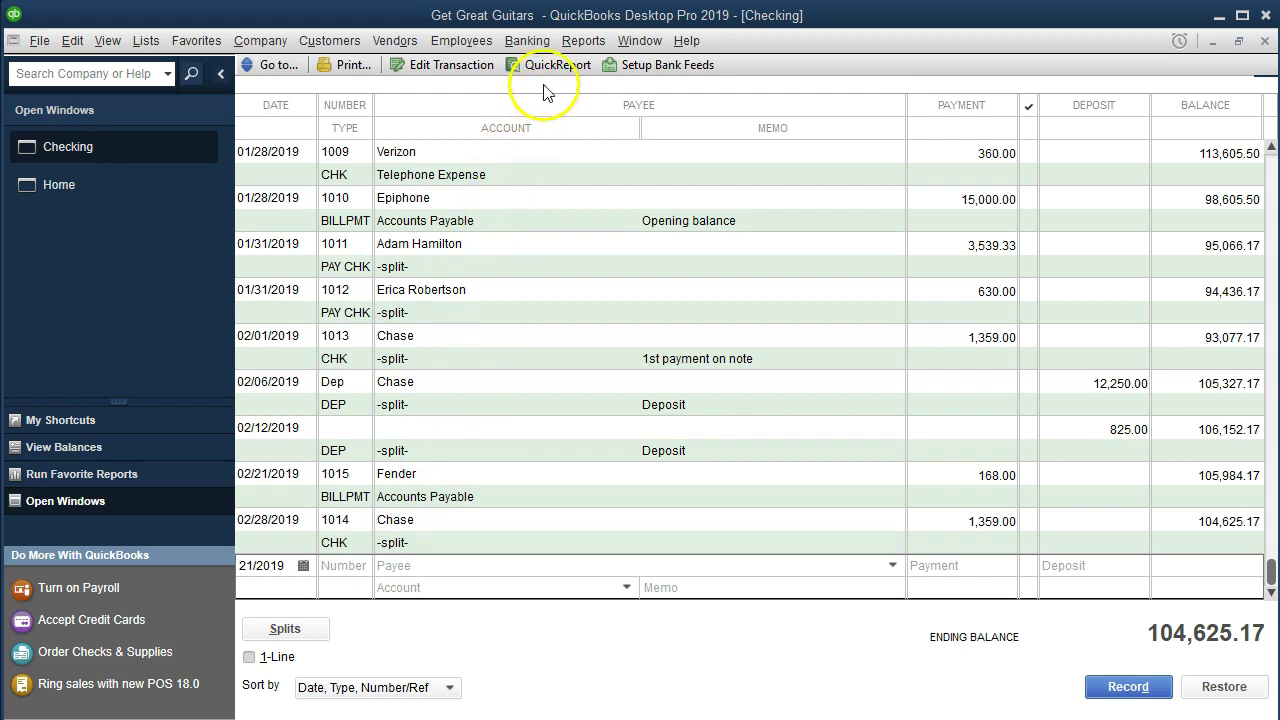
Create a standard balance sheet report with a custom date range from 01/01/2019 to 12/31/2019
left_click(574, 50)
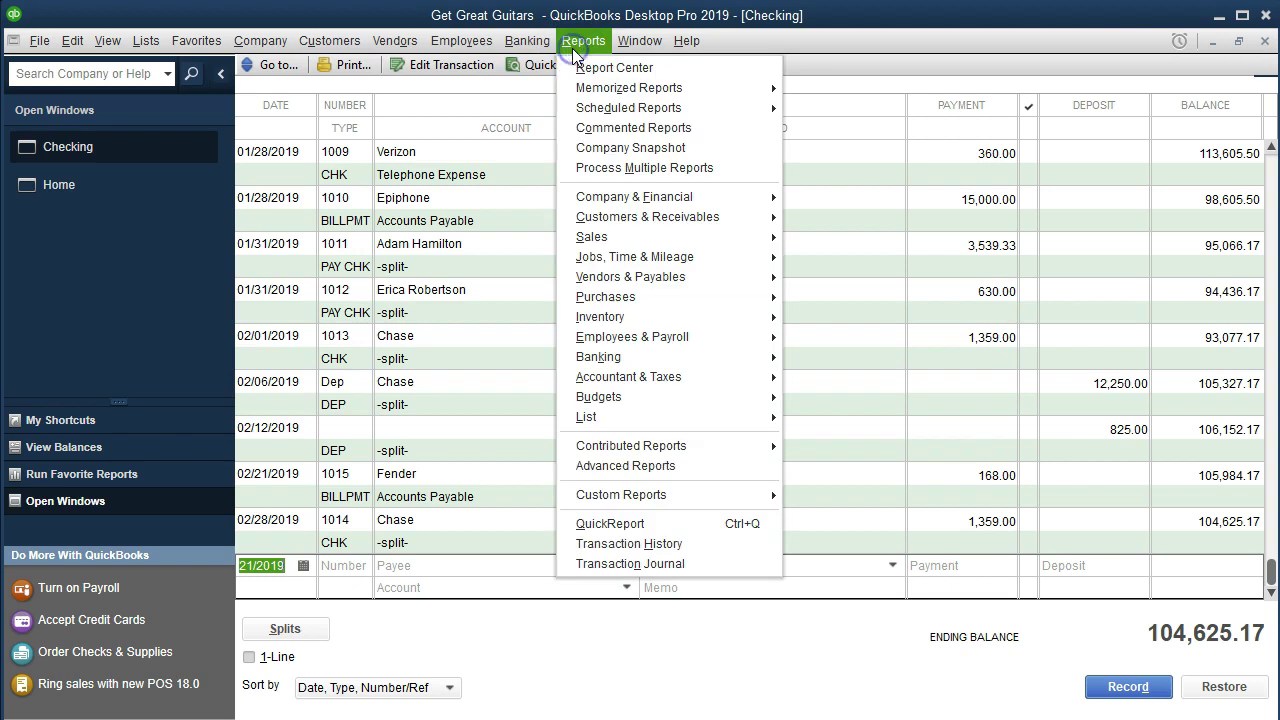
mouse_move(700, 198)
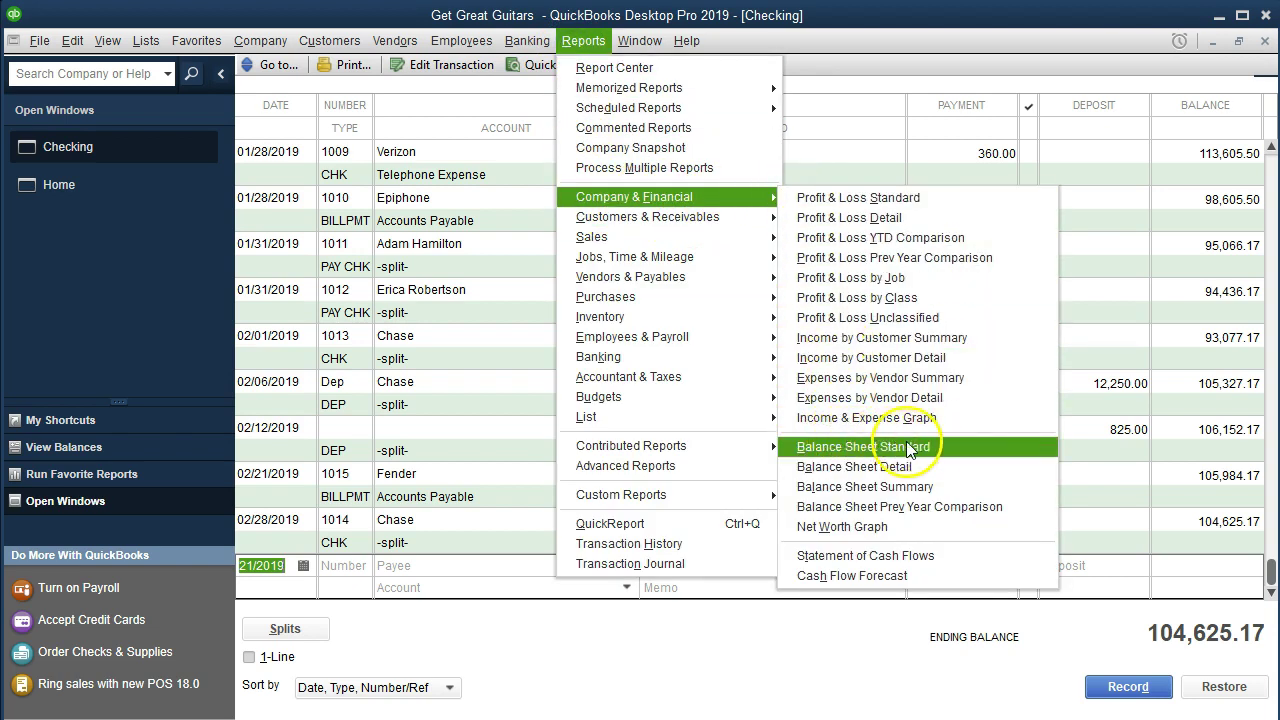
left_click(951, 452)
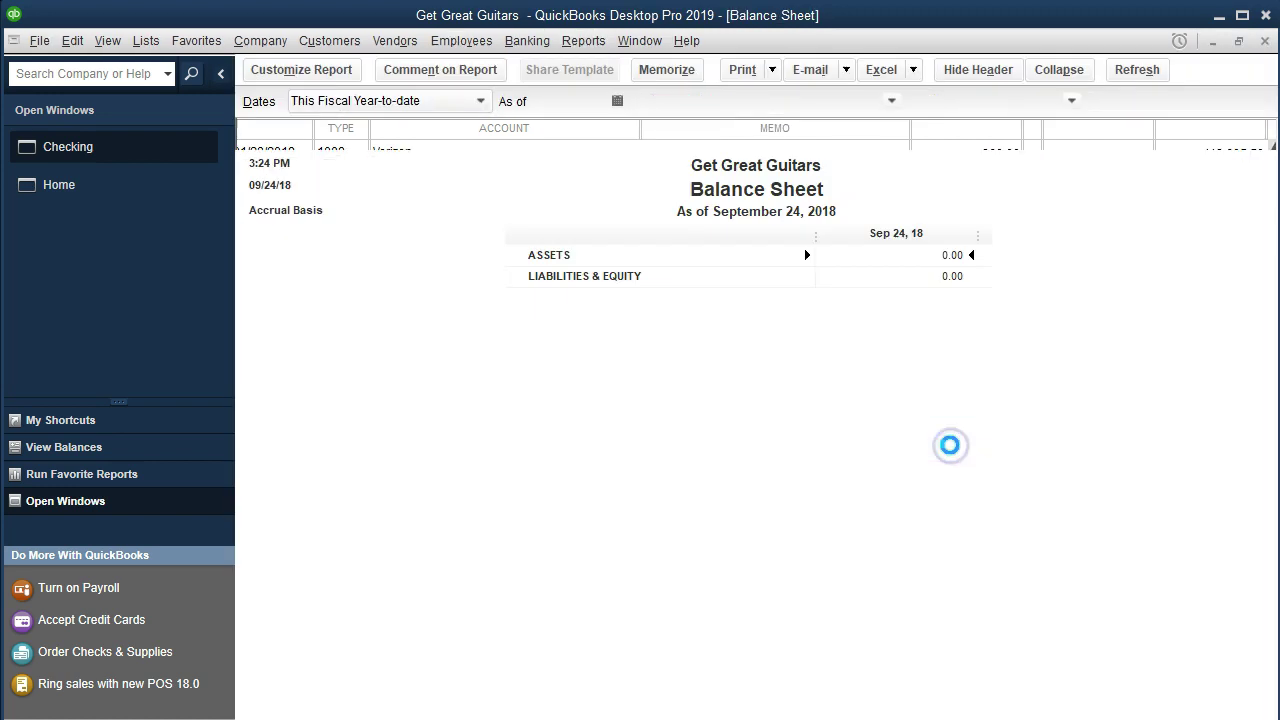
left_click(335, 70)
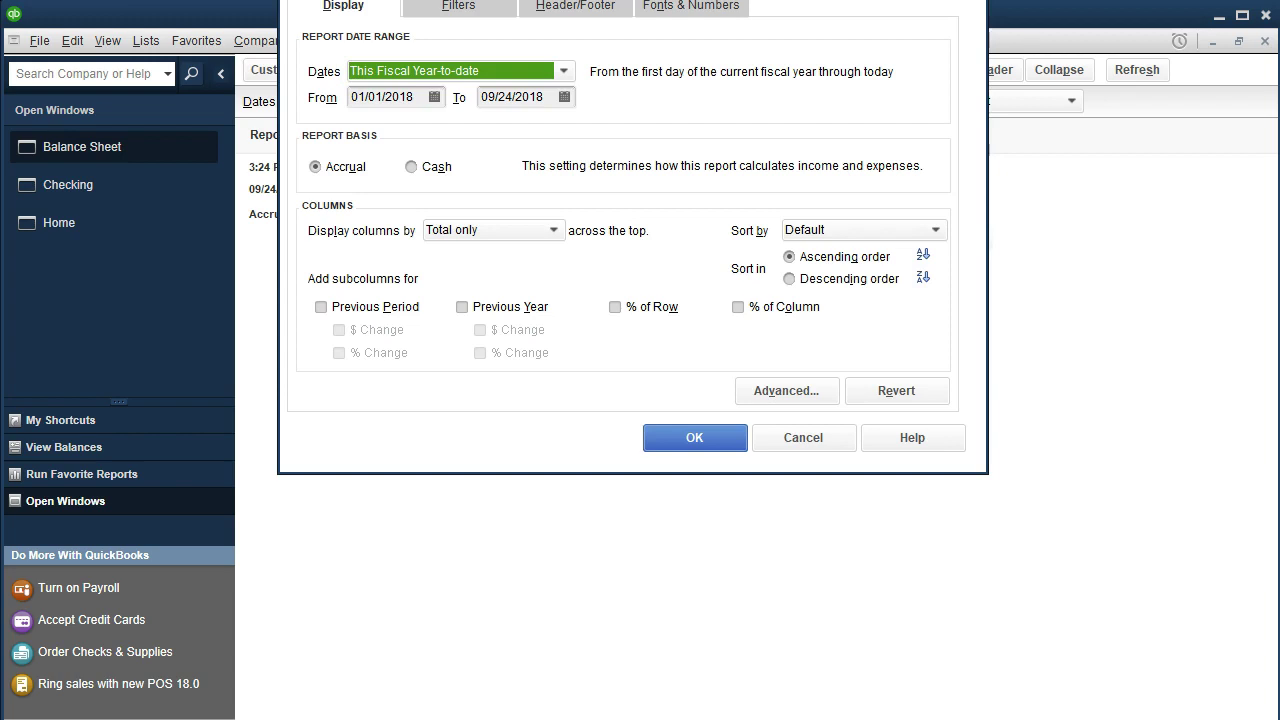
key("Tab")
type("010119")
key("Tab")
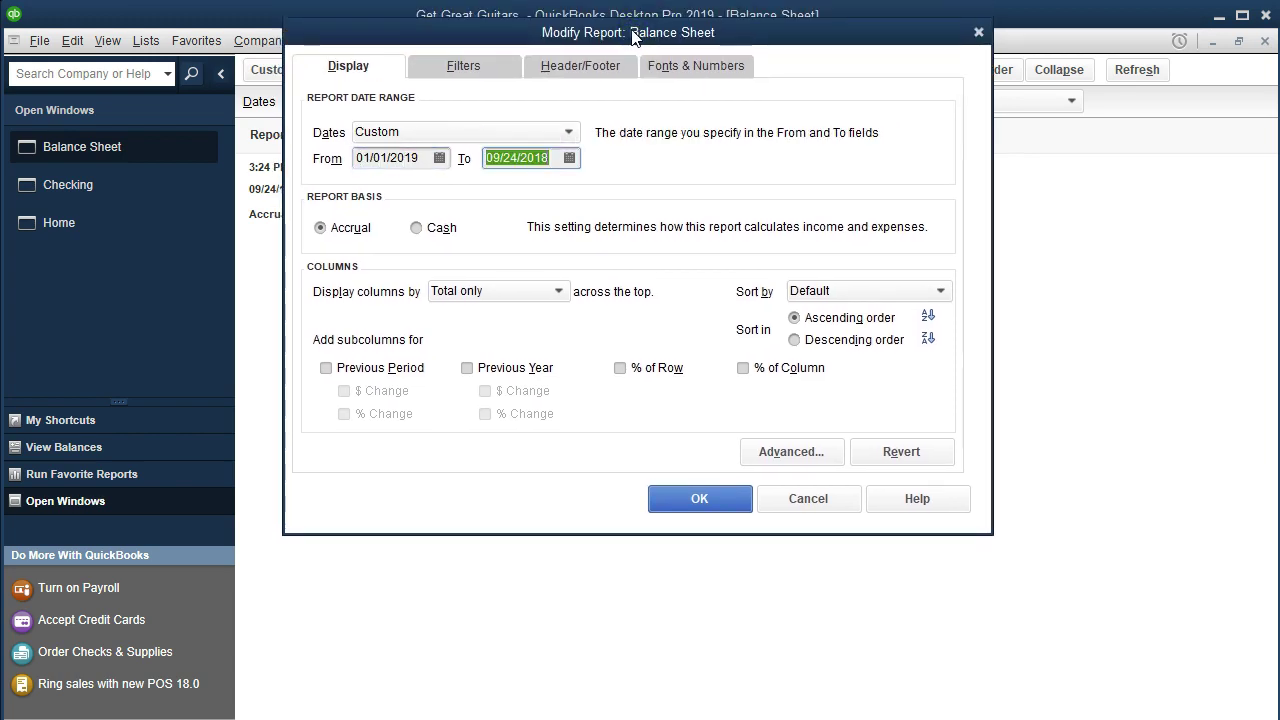
type("123119")
key("Tab")
left_click(724, 500)
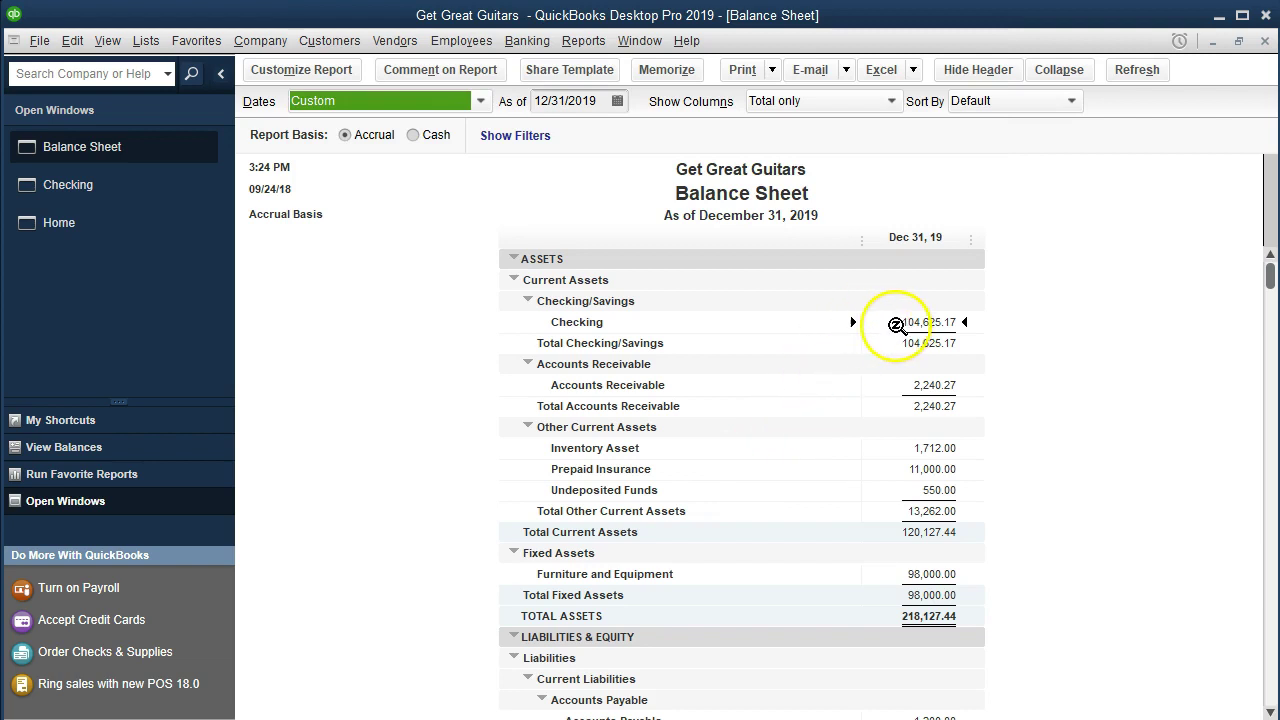
Drill down from the balance sheet's Checking amount to the 02/21/2019 Fender bill payment, inspect the check and close it
double_click(890, 323)
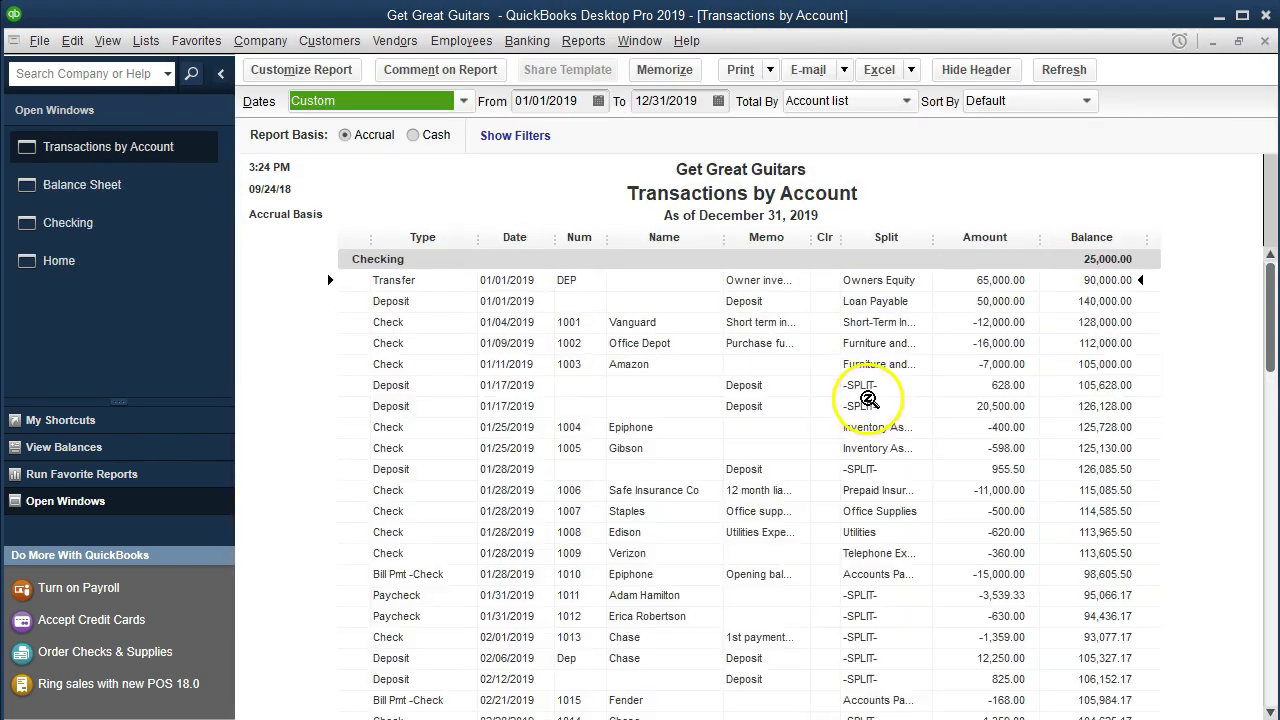
scroll(868, 407, "down", 1)
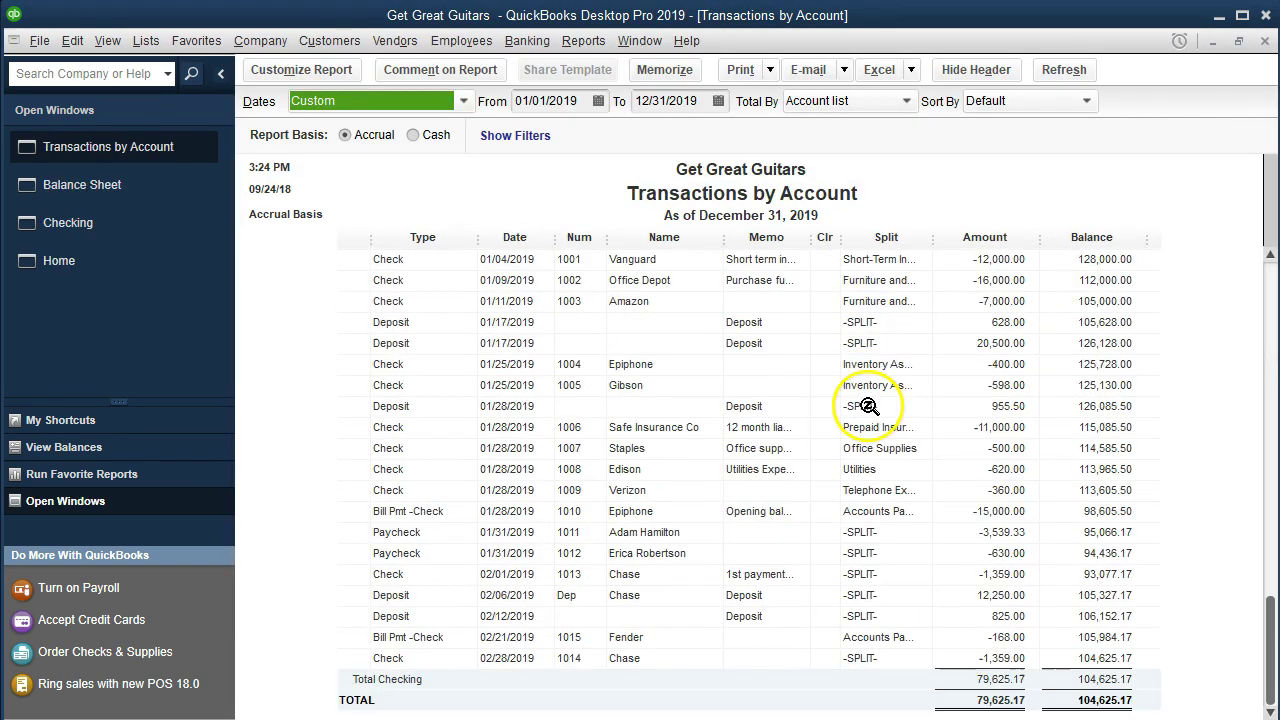
left_click(958, 636)
double_click(958, 636)
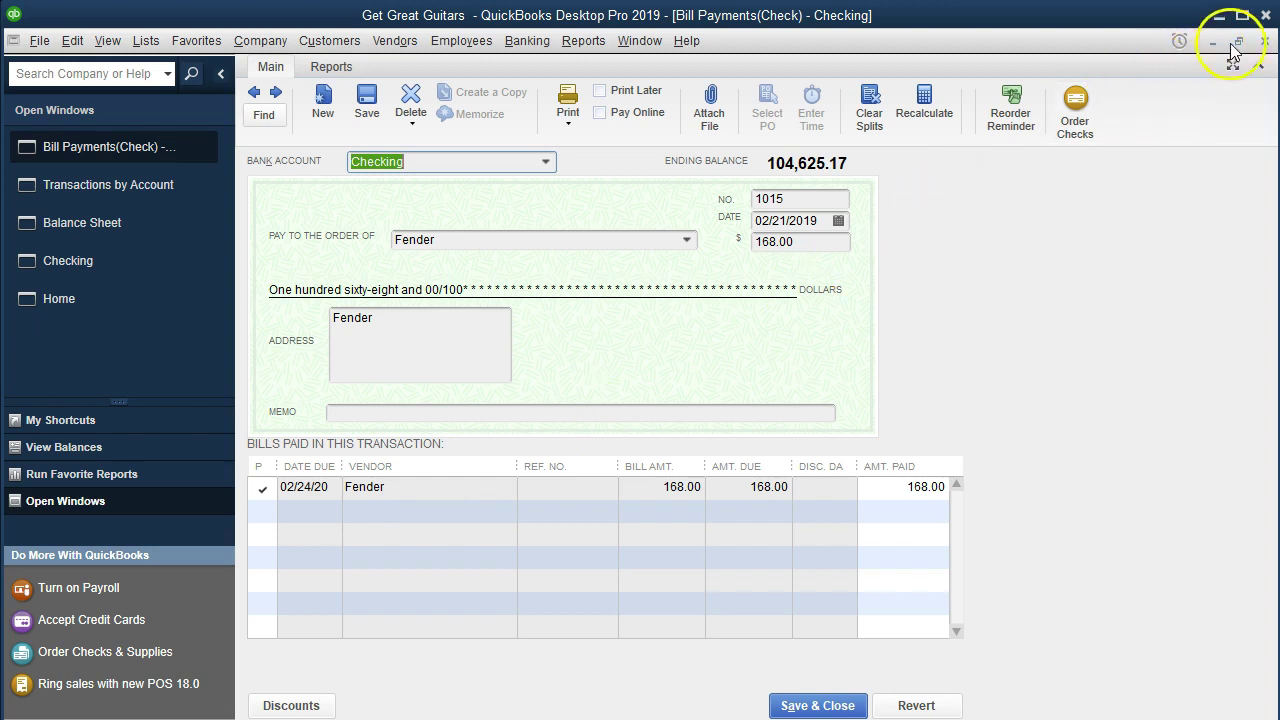
left_click(1264, 41)
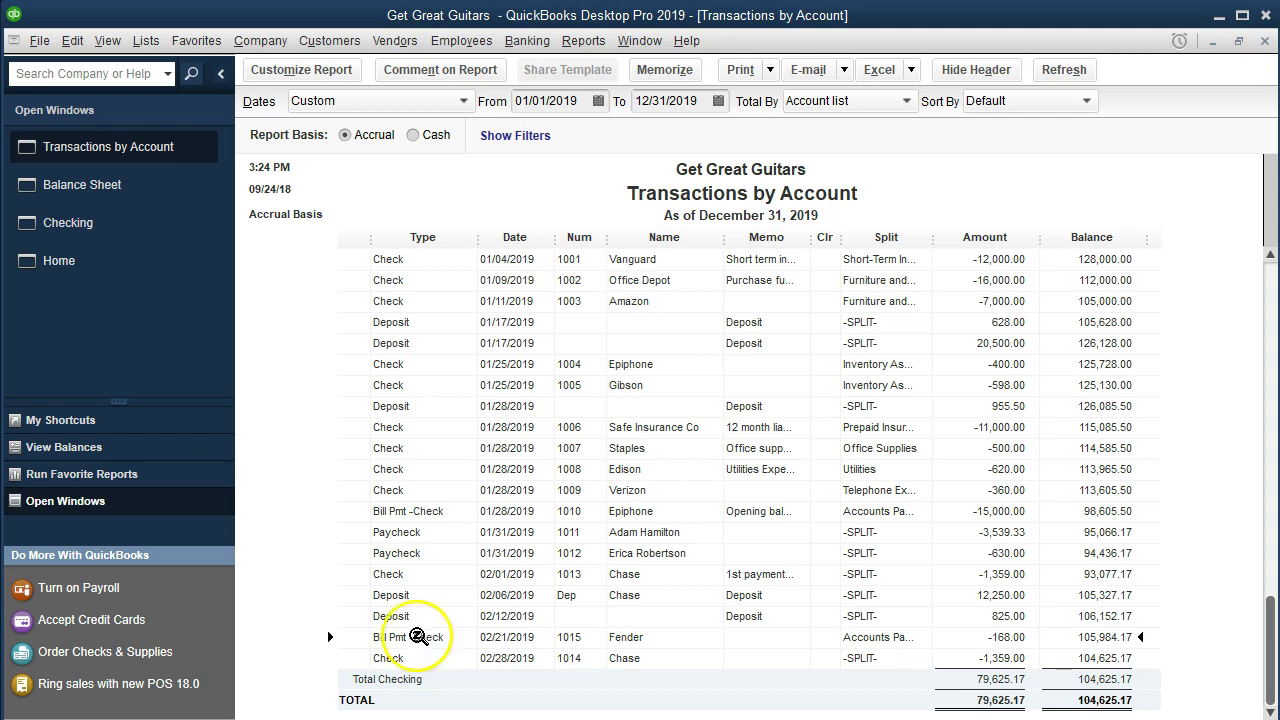
Inspect the Edison utilities check for comparison, close it, and select the Epiphone bill payment in the Checking transactions
left_click(406, 470)
double_click(406, 470)
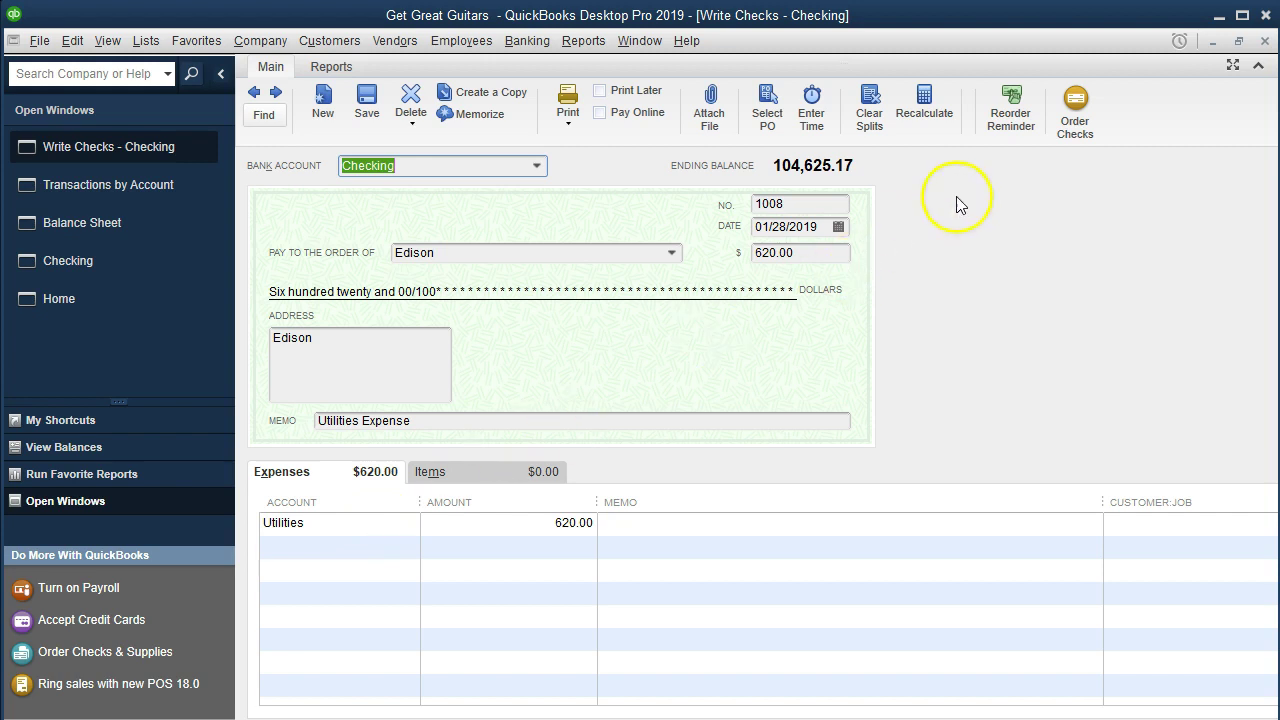
left_click(1264, 41)
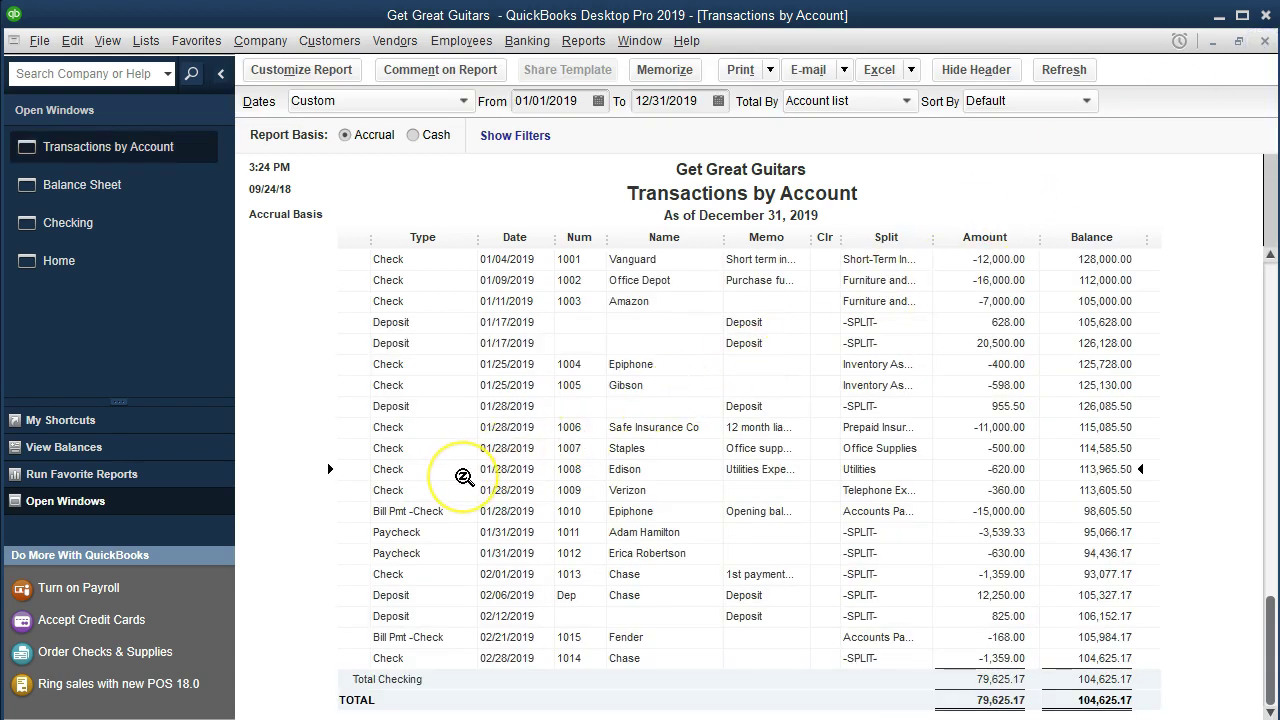
left_click(443, 515)
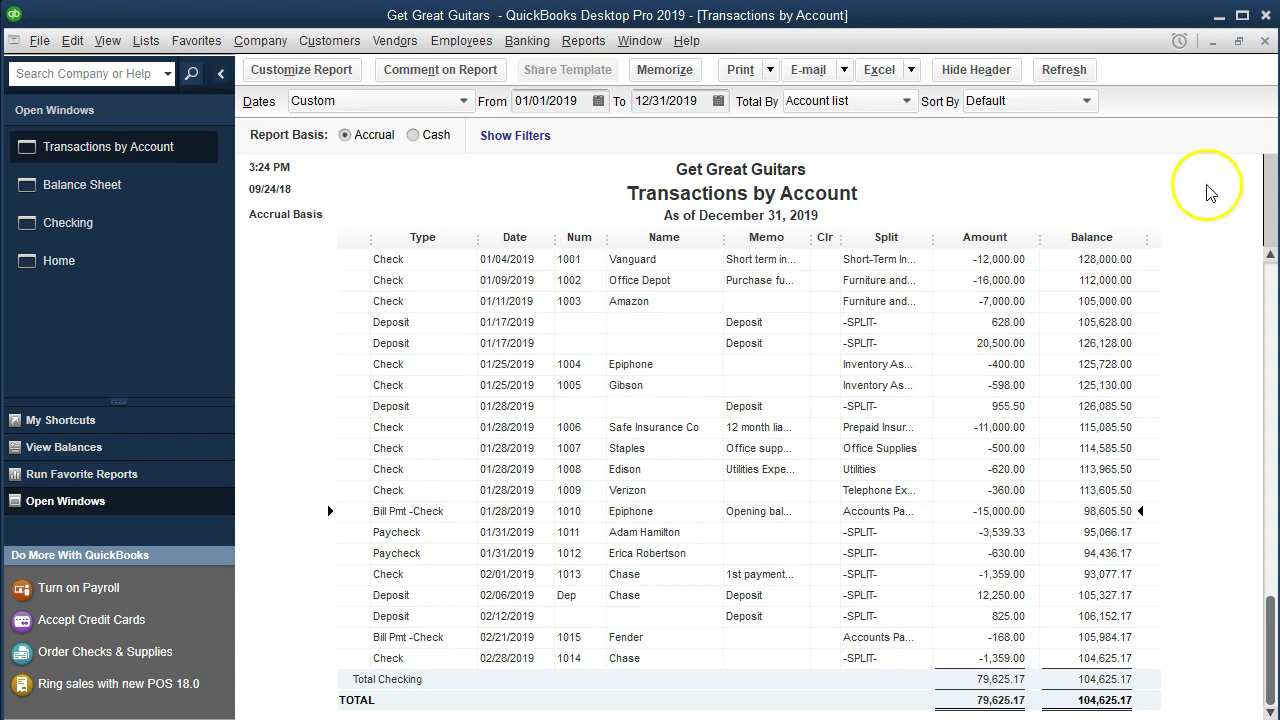
Return to the balance sheet and drill down from Accounts Payable to the Fender bill payment check dated 02/21/2019
left_click(1264, 44)
scroll(1060, 423, "down", 3)
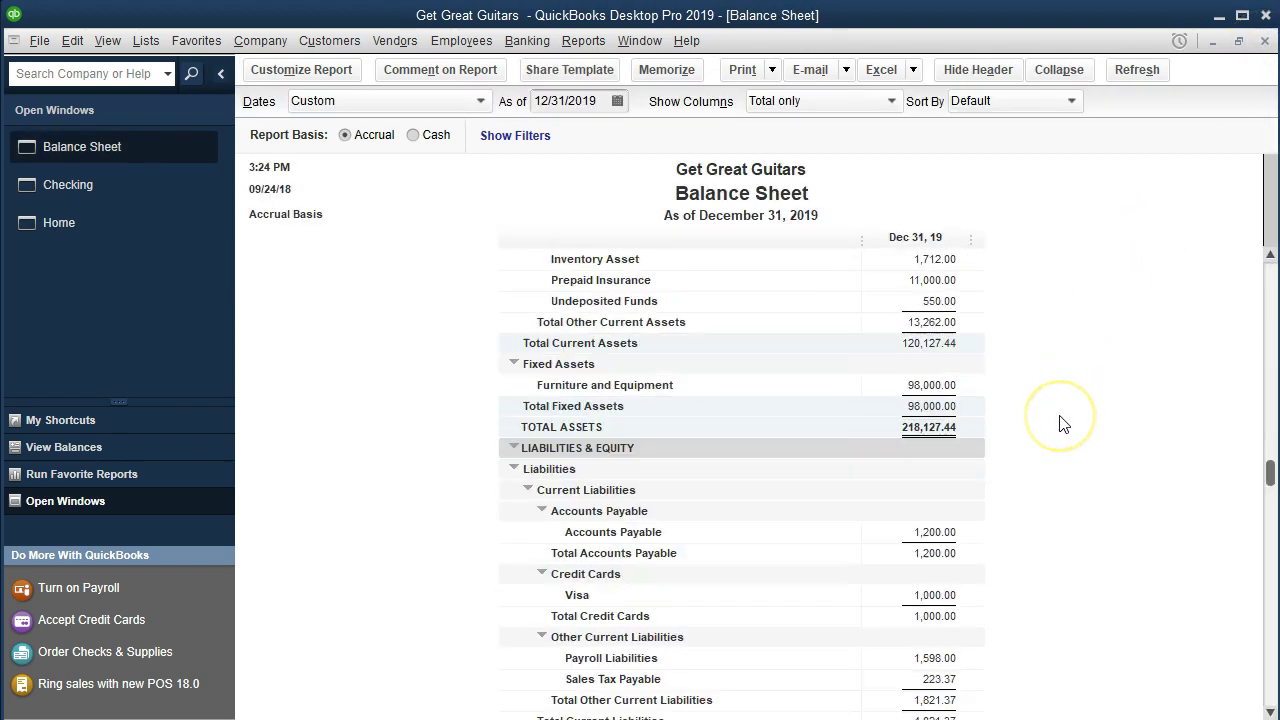
left_click(938, 531)
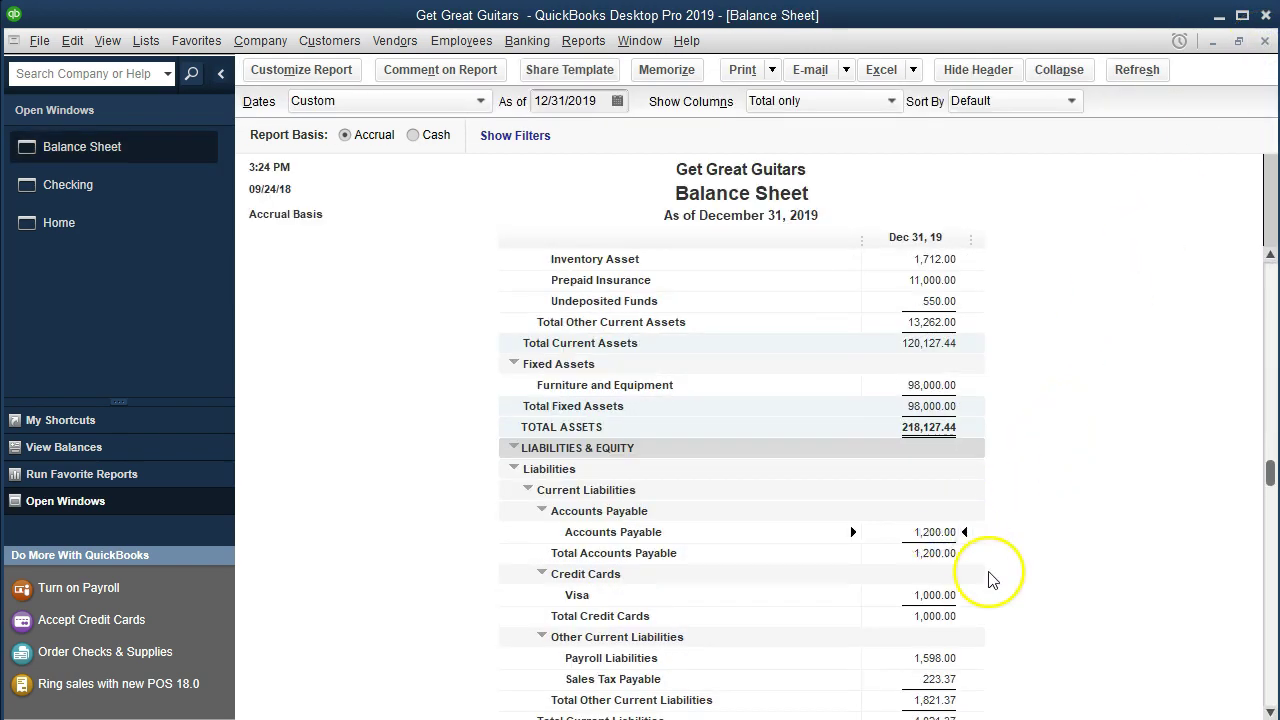
double_click(914, 541)
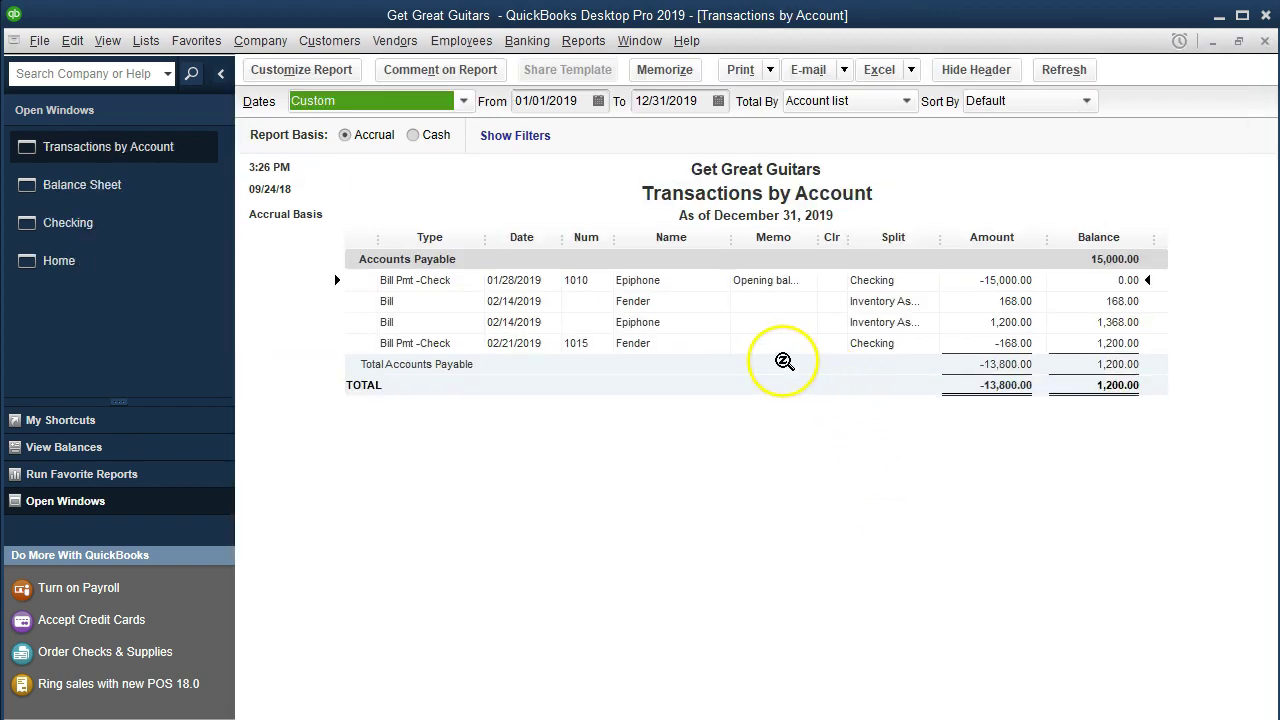
left_click(653, 347)
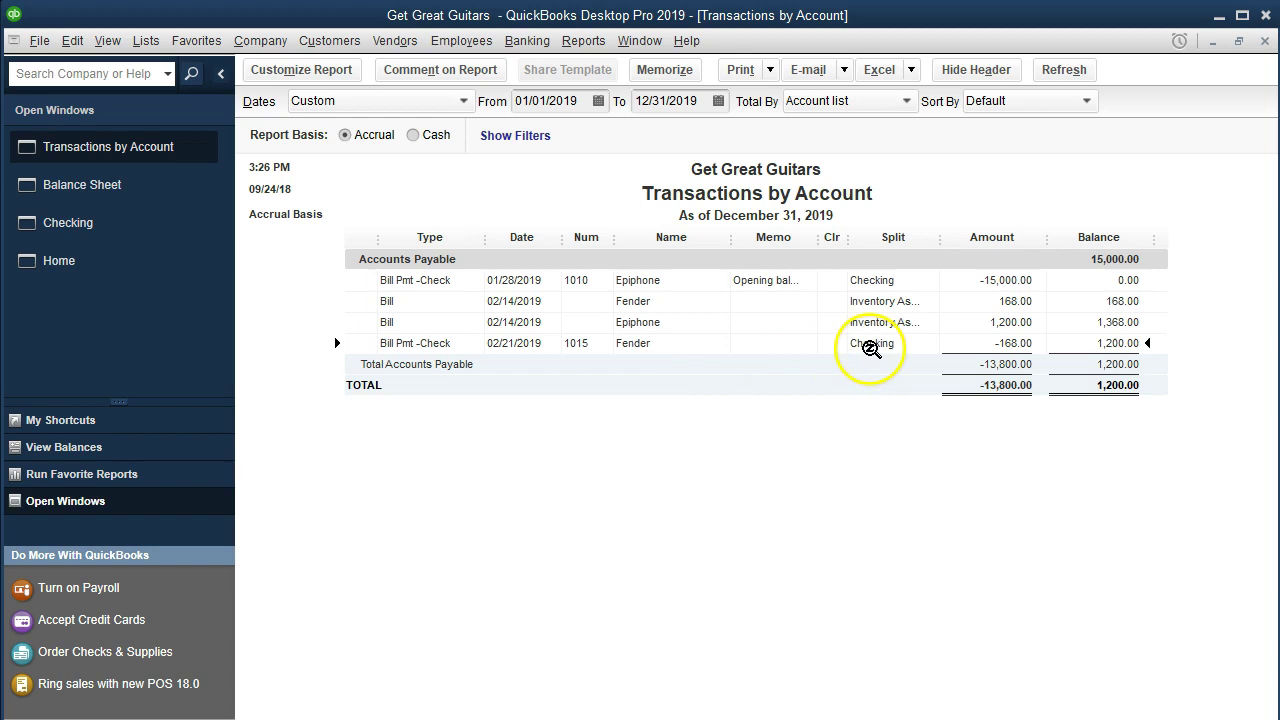
double_click(961, 342)
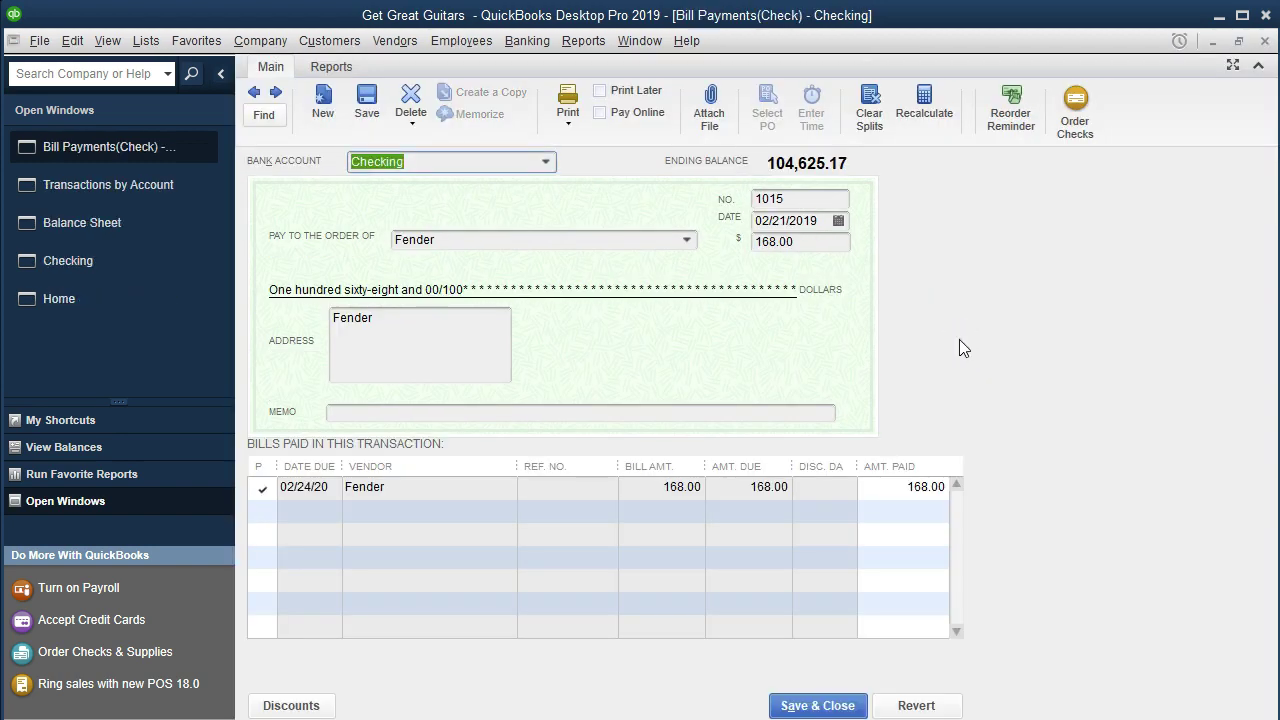
left_click(946, 358)
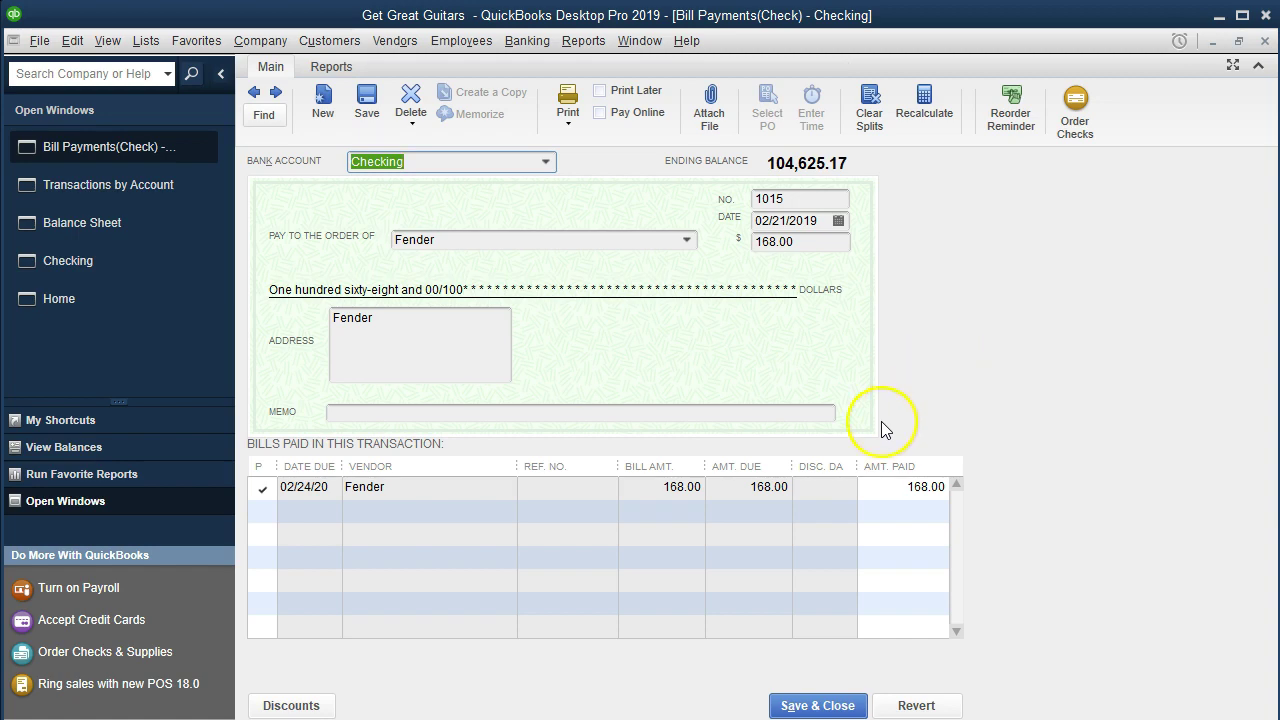